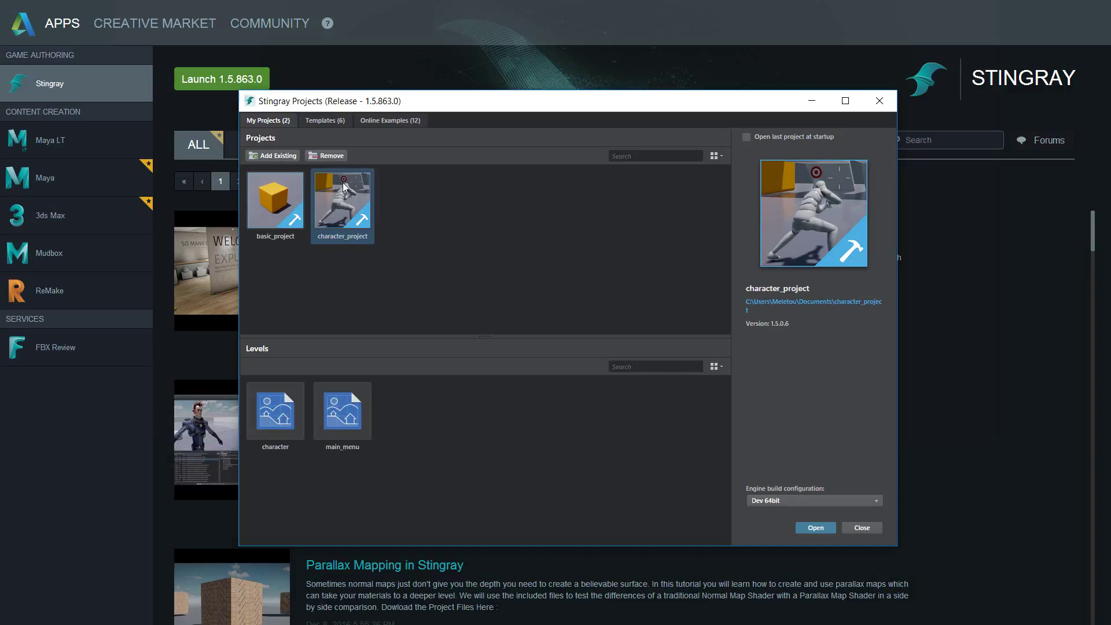
# Remove character_project and basic_project from the project list.
pyautogui.click(330, 159)
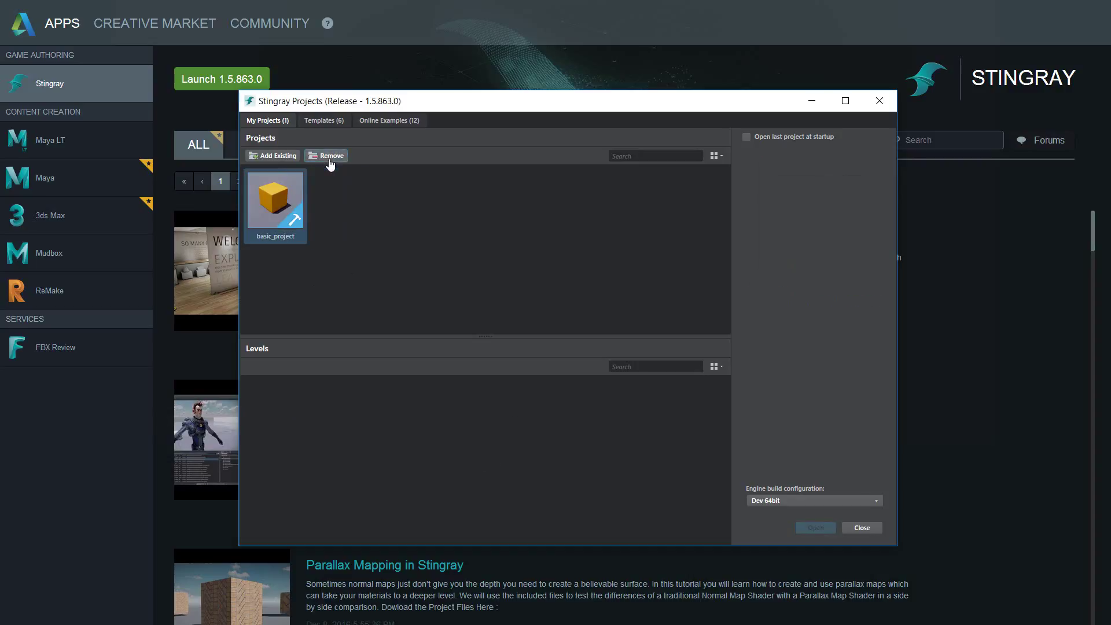
pyautogui.click(266, 196)
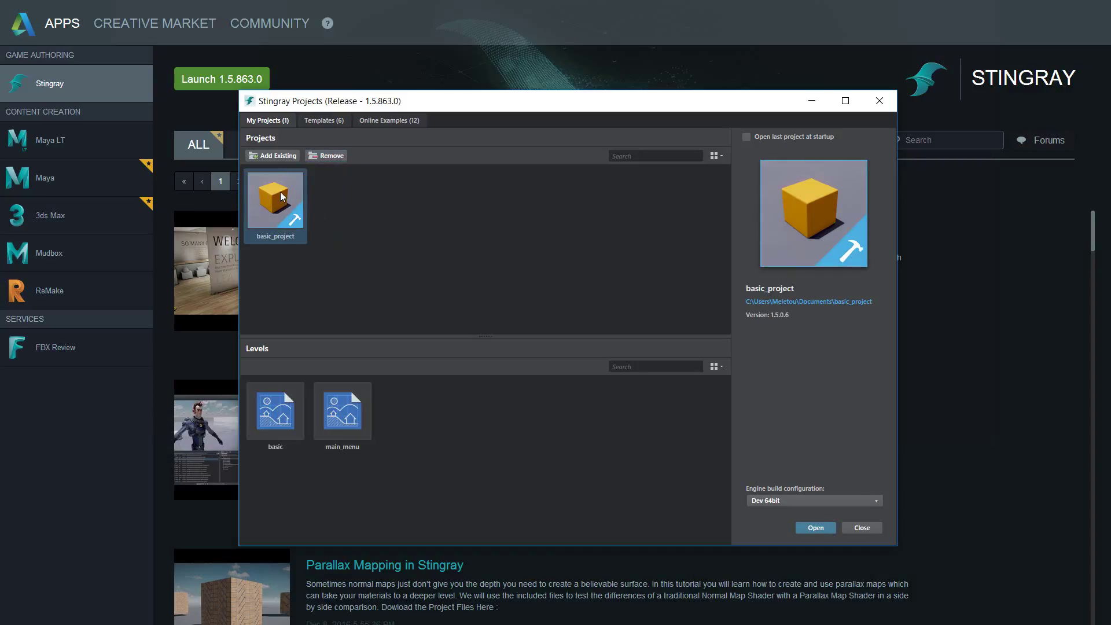
pyautogui.click(329, 159)
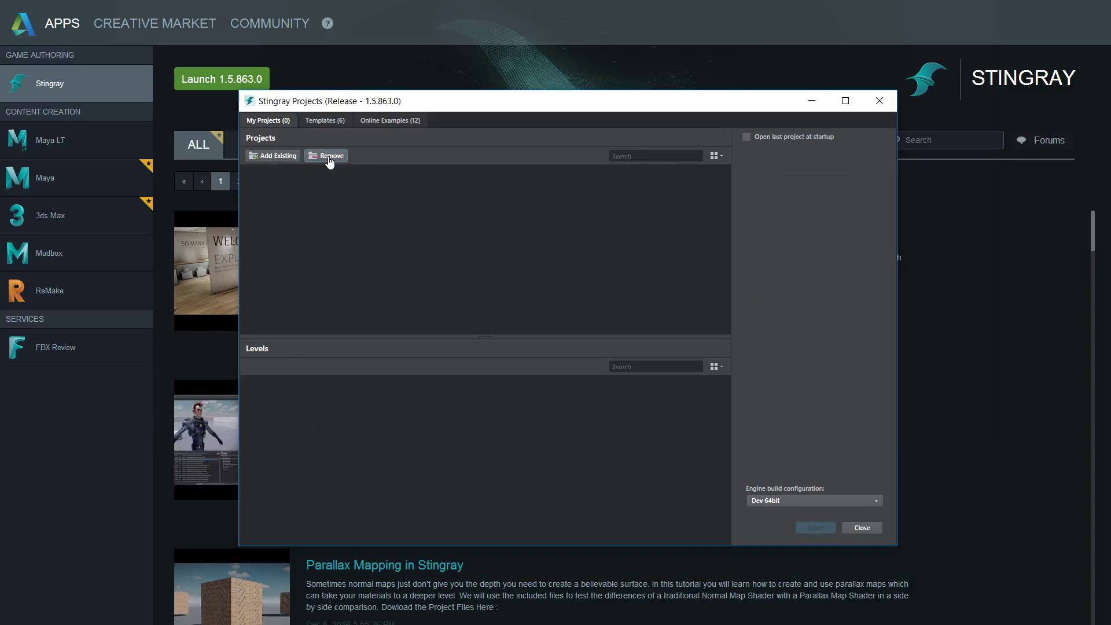
# Create a project named character_project1 from the character template in the Documents directory.
pyautogui.click(325, 121)
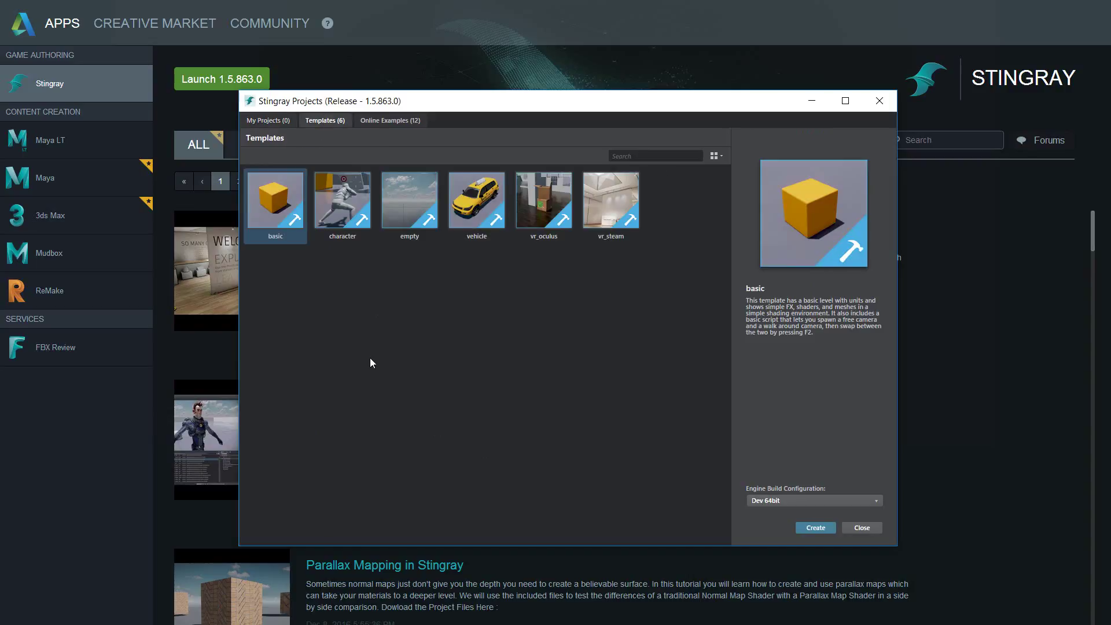
pyautogui.click(349, 211)
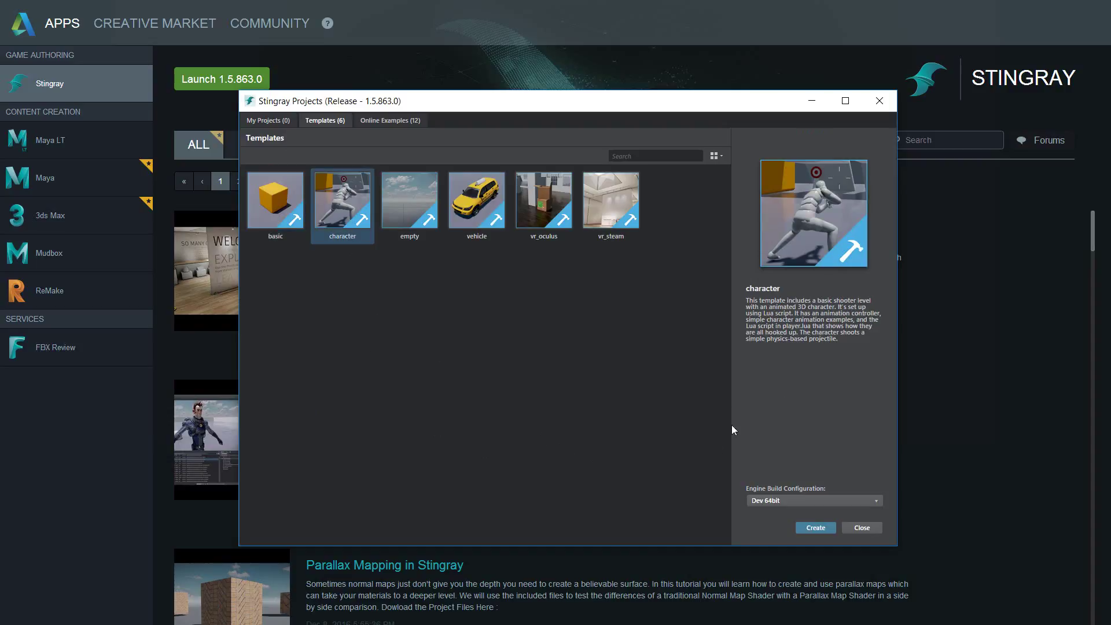
pyautogui.click(819, 529)
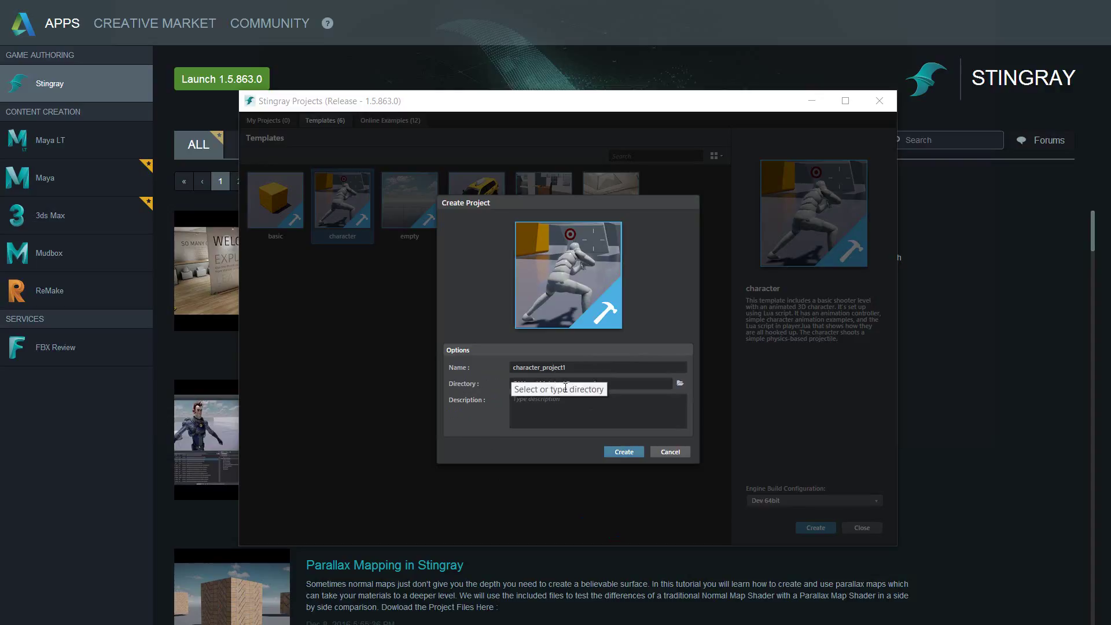
pyautogui.click(622, 386)
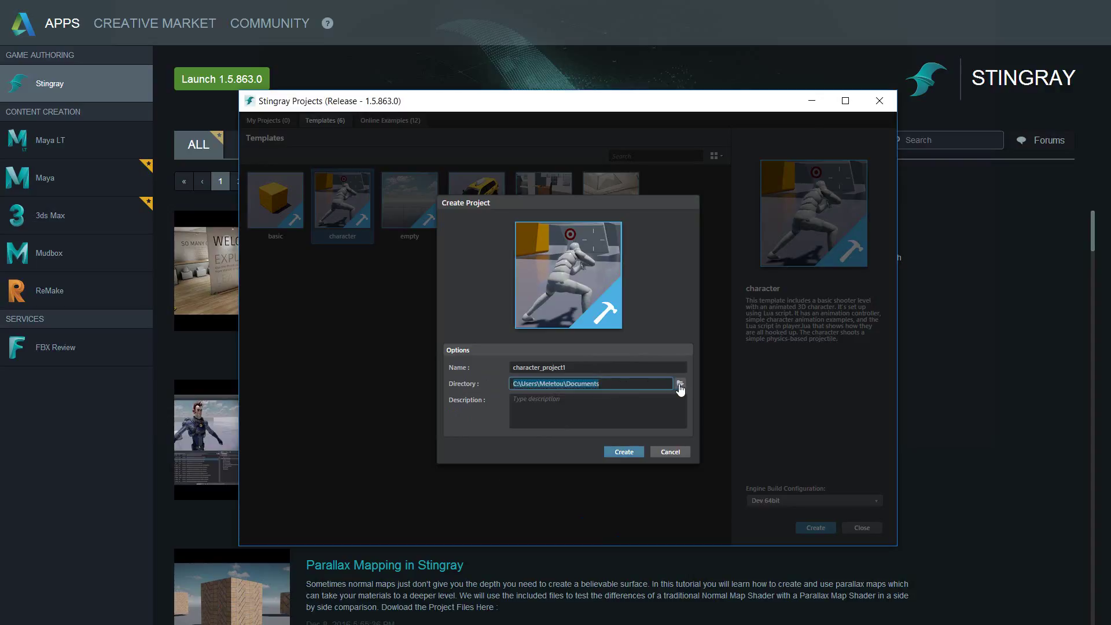
pyautogui.click(571, 405)
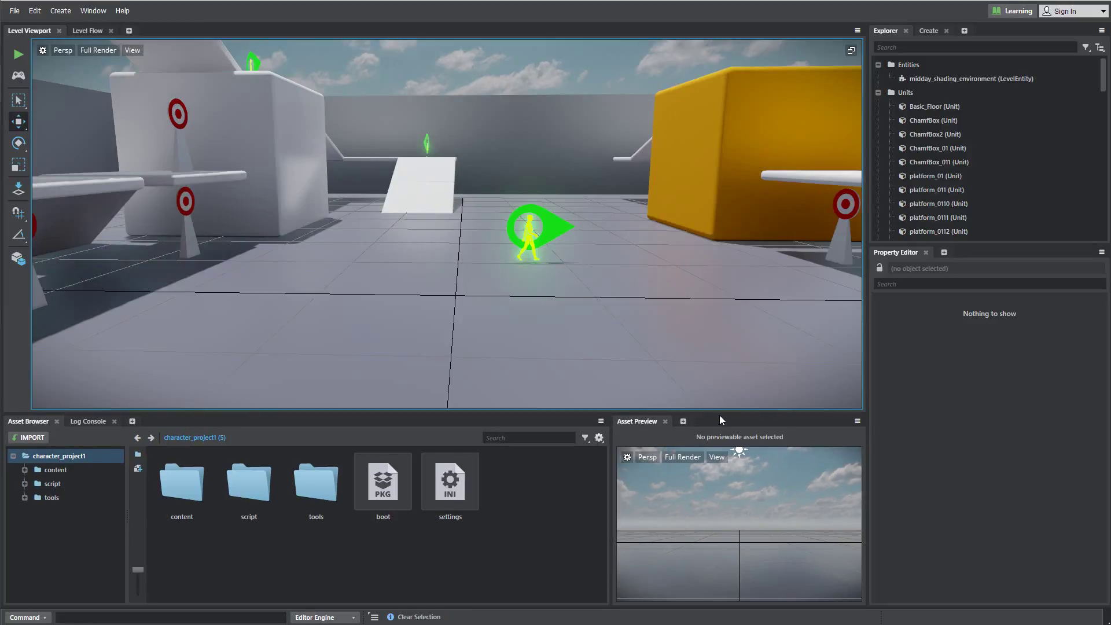
# Enlarge the level viewport by shrinking the asset browser and preview area, and look around the level.
pyautogui.moveTo(720, 414); pyautogui.dragTo(720, 517)
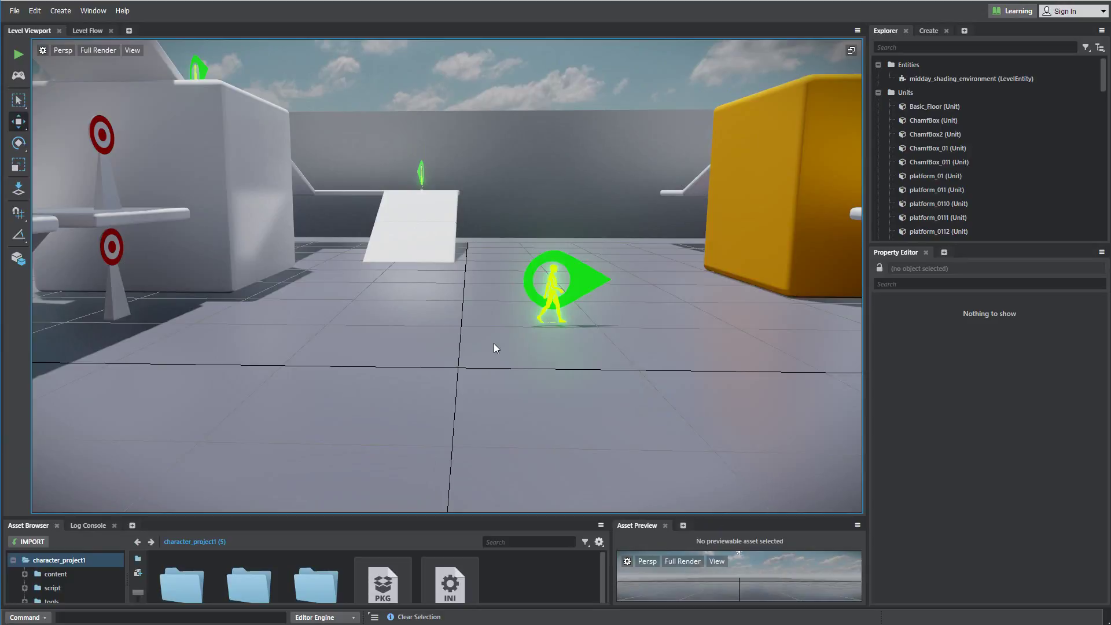
pyautogui.moveTo(494, 346); pyautogui.dragTo(516, 340, button='middle')
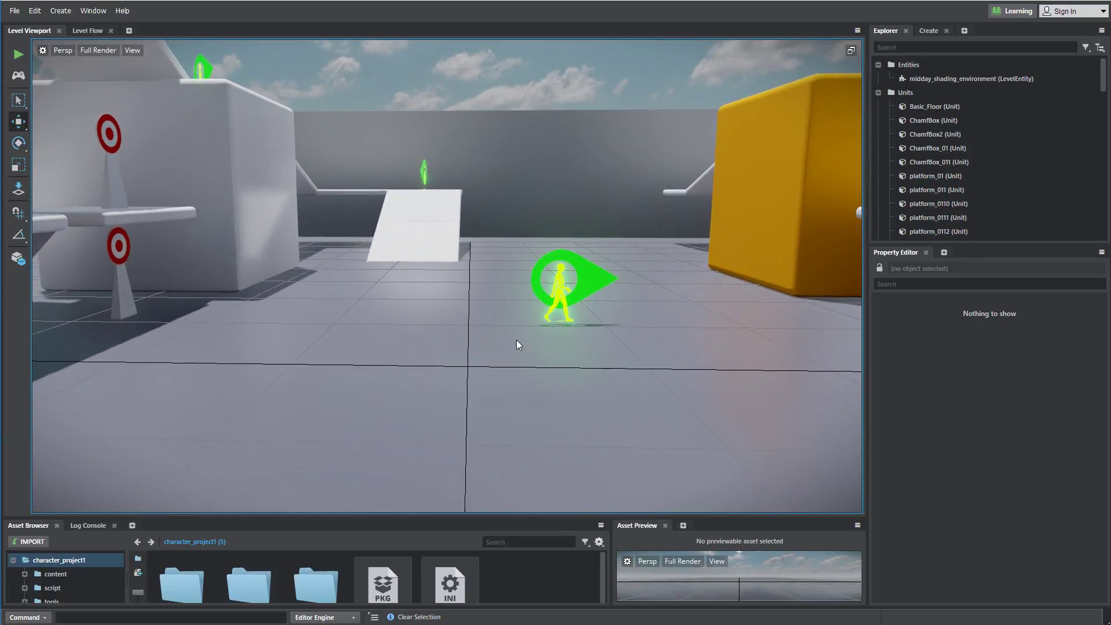
pyautogui.scroll(-5, 518, 339)
pyautogui.scroll(5, 519, 339)
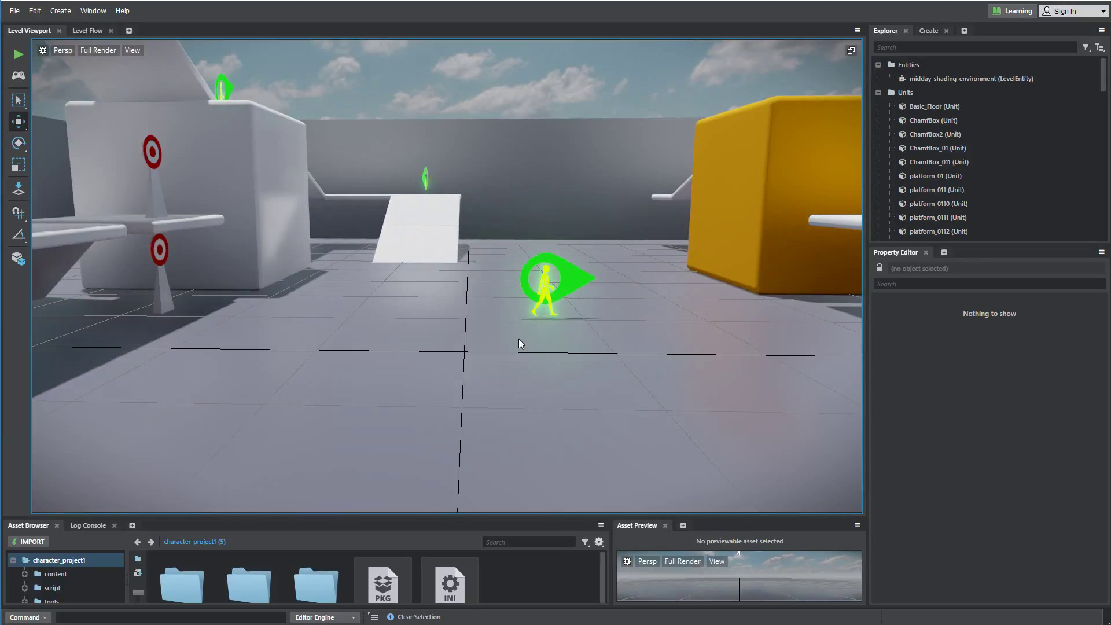
# Select the floor, the wall and the orange box in the level, and frame the orange box for inspection.
pyautogui.click(465, 337)
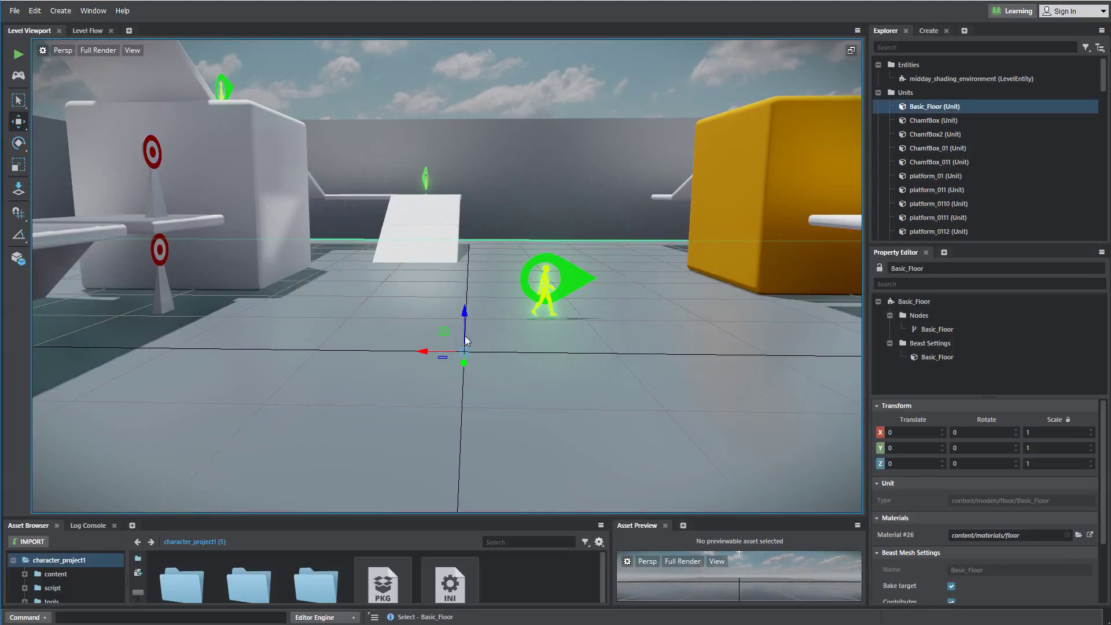
pyautogui.keyDown('alt'); pyautogui.moveTo(476, 338); pyautogui.dragTo(438, 366); pyautogui.keyUp('alt')
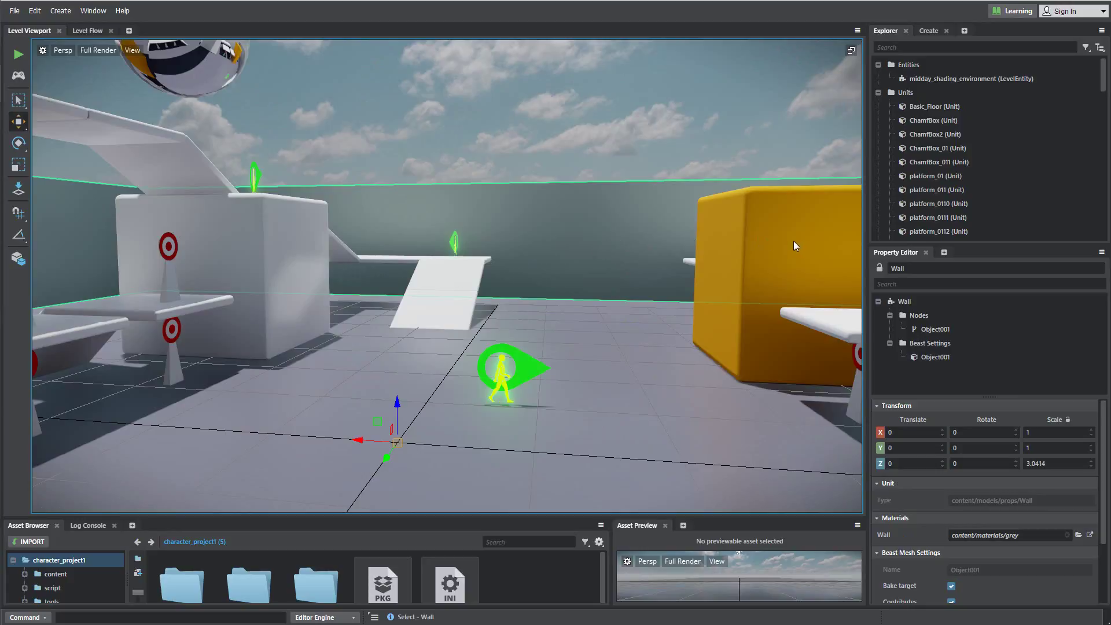
pyautogui.click(775, 243)
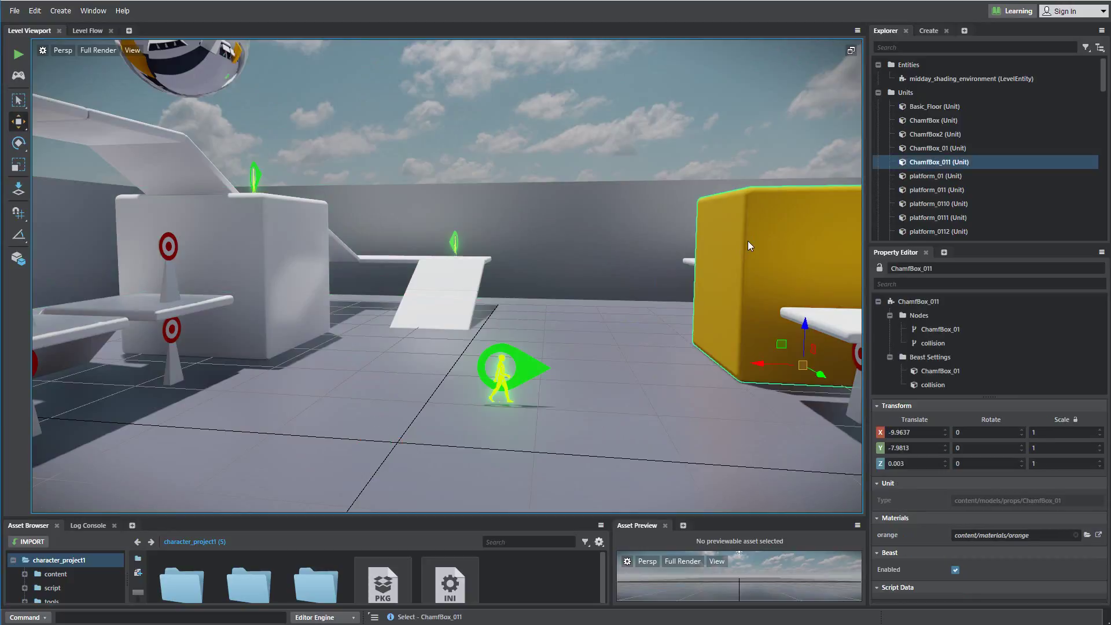
pyautogui.press('f')
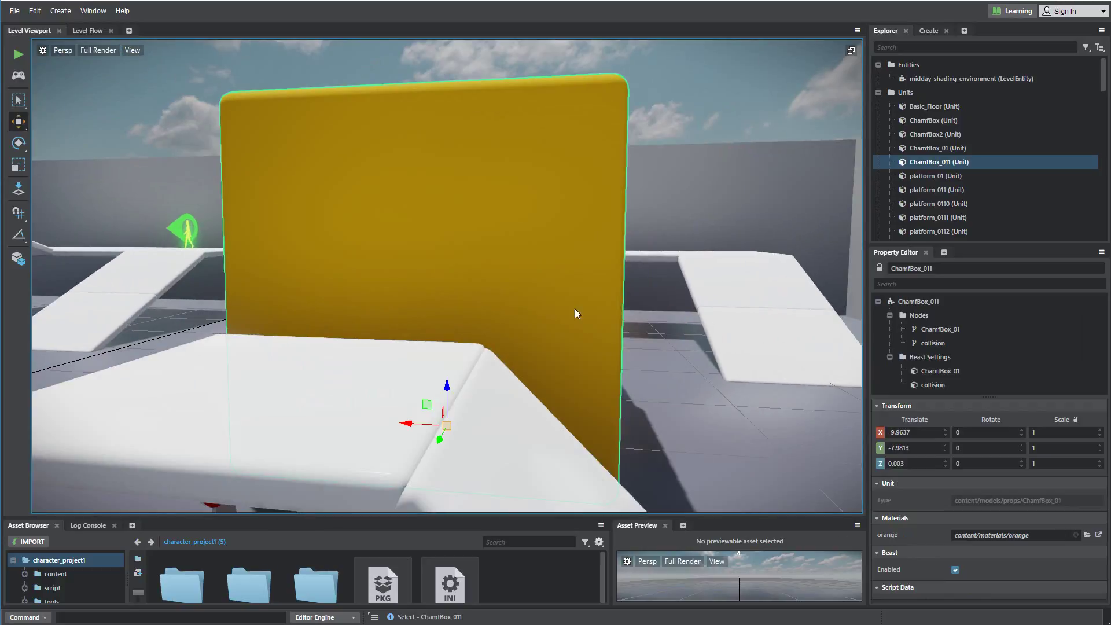
pyautogui.keyDown('alt'); pyautogui.moveTo(442, 276); pyautogui.dragTo(512, 256, button='middle'); pyautogui.keyUp('alt')
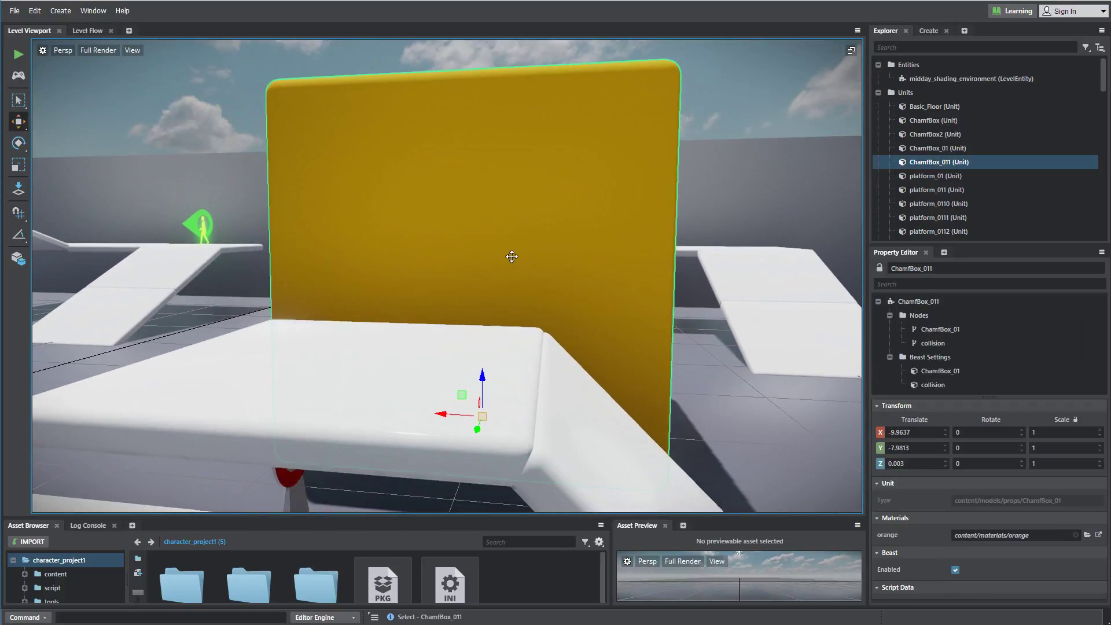
pyautogui.keyDown('alt'); pyautogui.moveTo(477, 253); pyautogui.dragTo(482, 405); pyautogui.keyUp('alt')
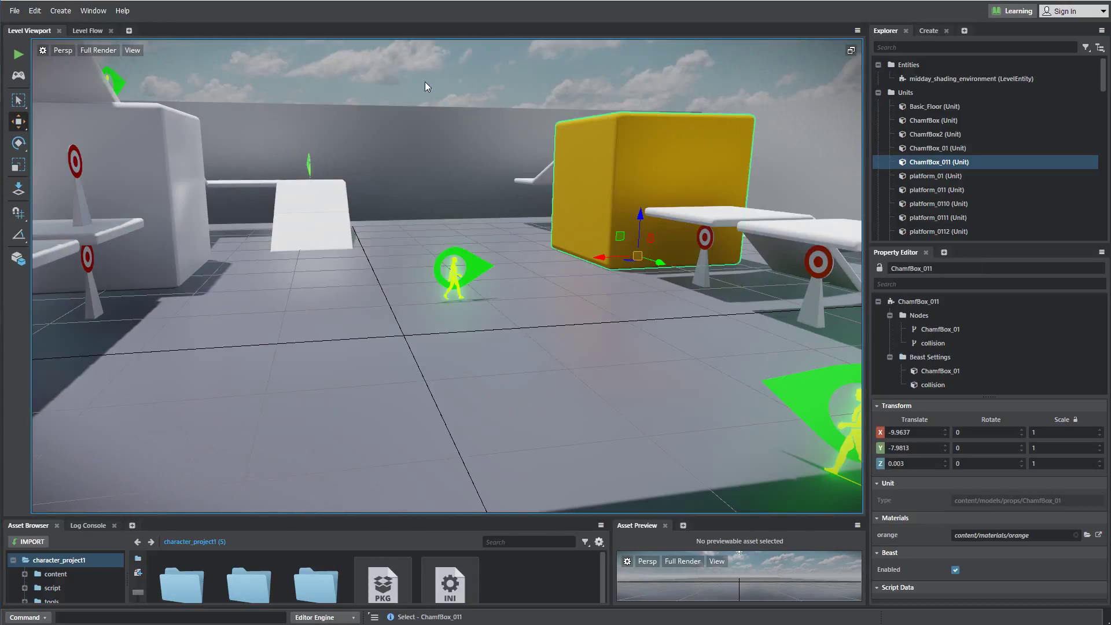
# Start a test run of the level and move the character around the arena and platforms in third person.
pyautogui.click(22, 58)
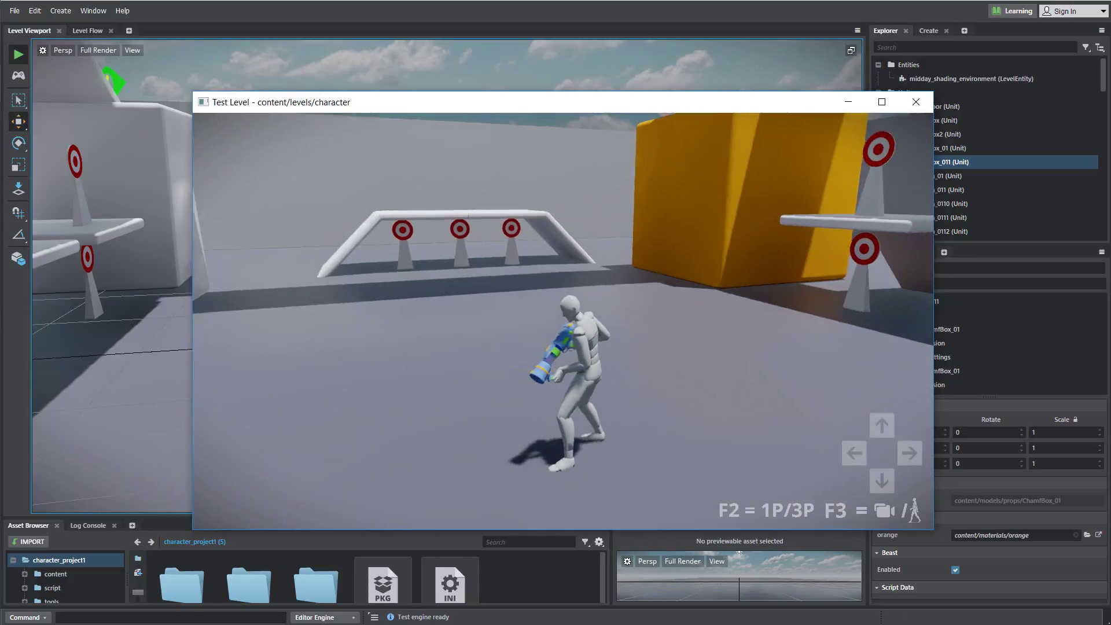
pyautogui.press('w')
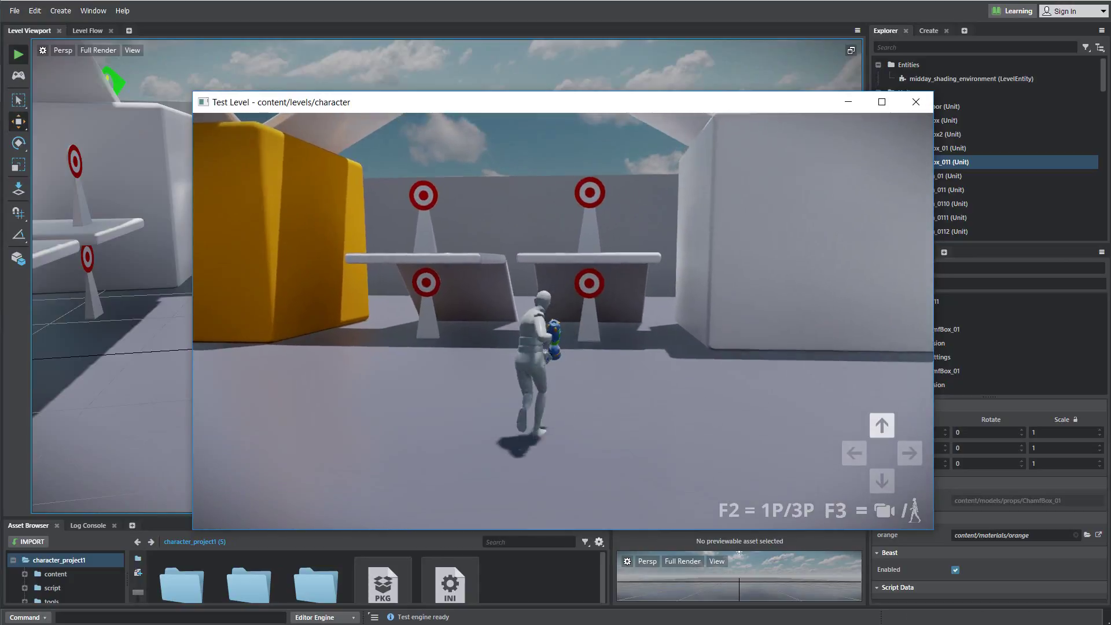
pyautogui.press('s')
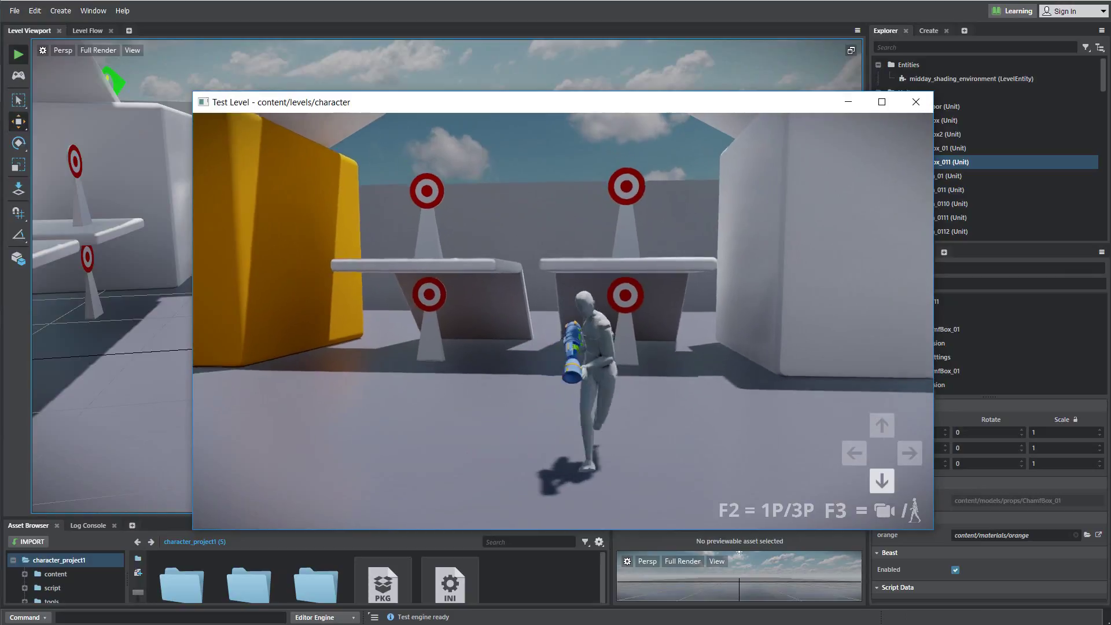
pyautogui.press('d')
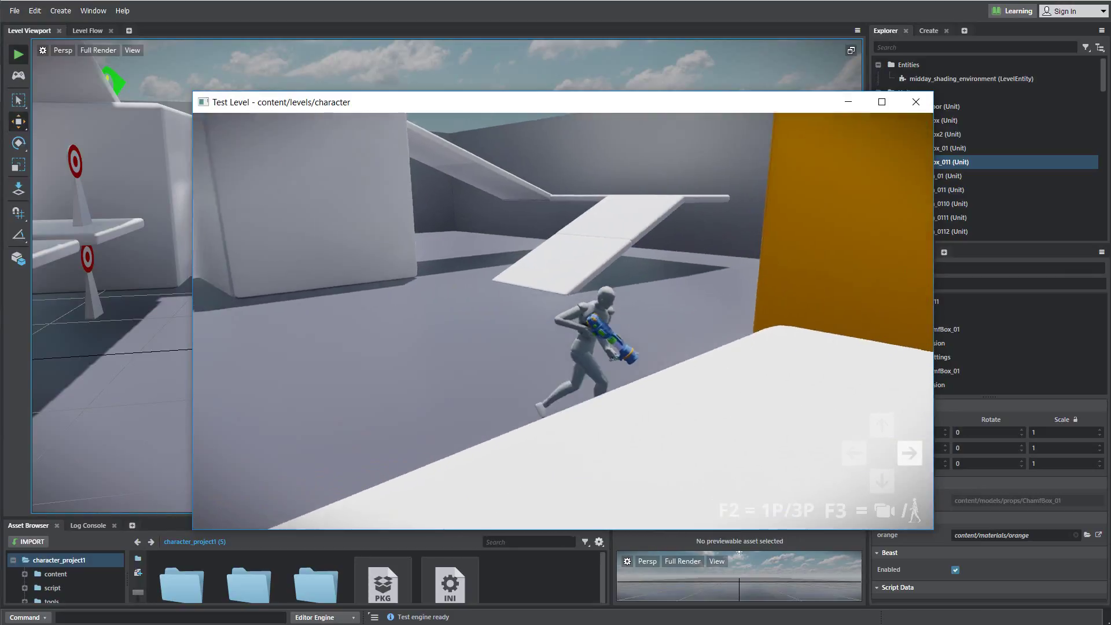
pyautogui.press('Left')
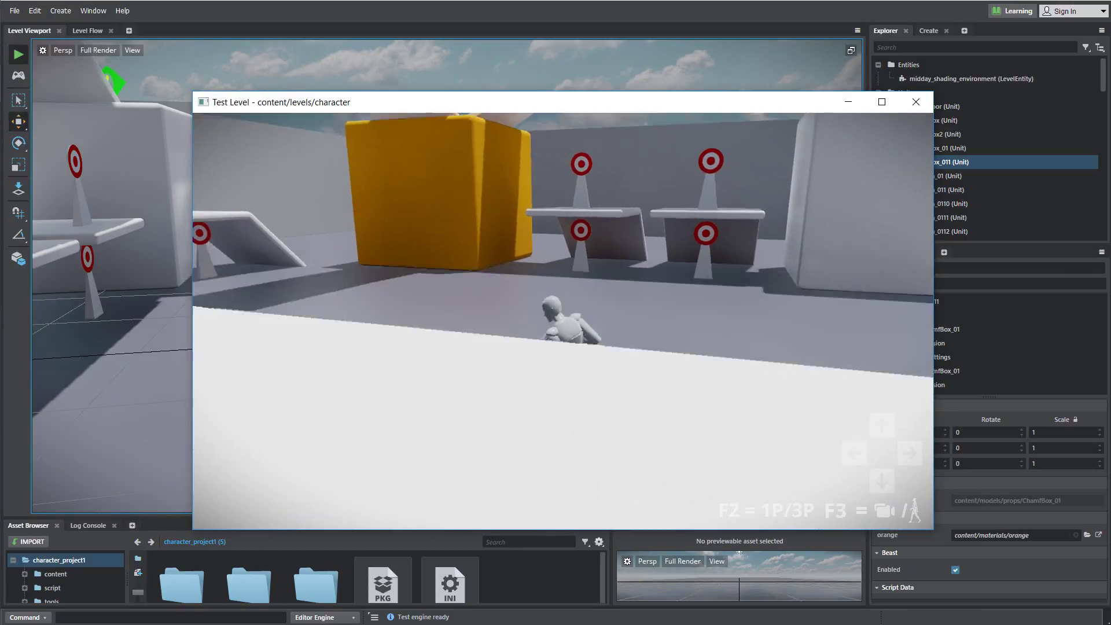
pyautogui.press('Down')
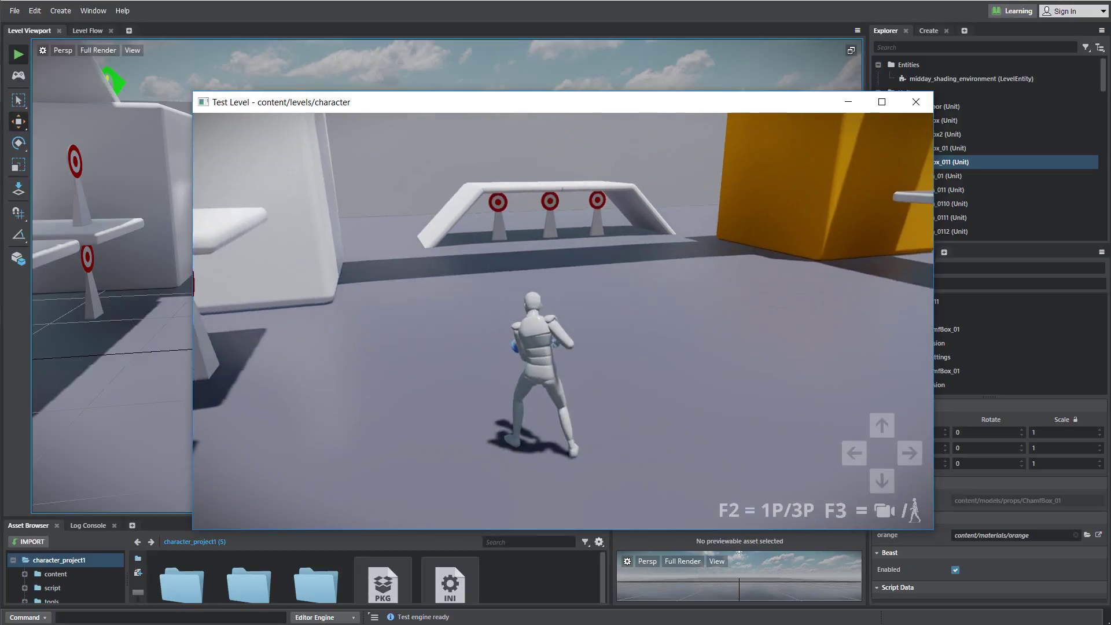
pyautogui.press('Escape')
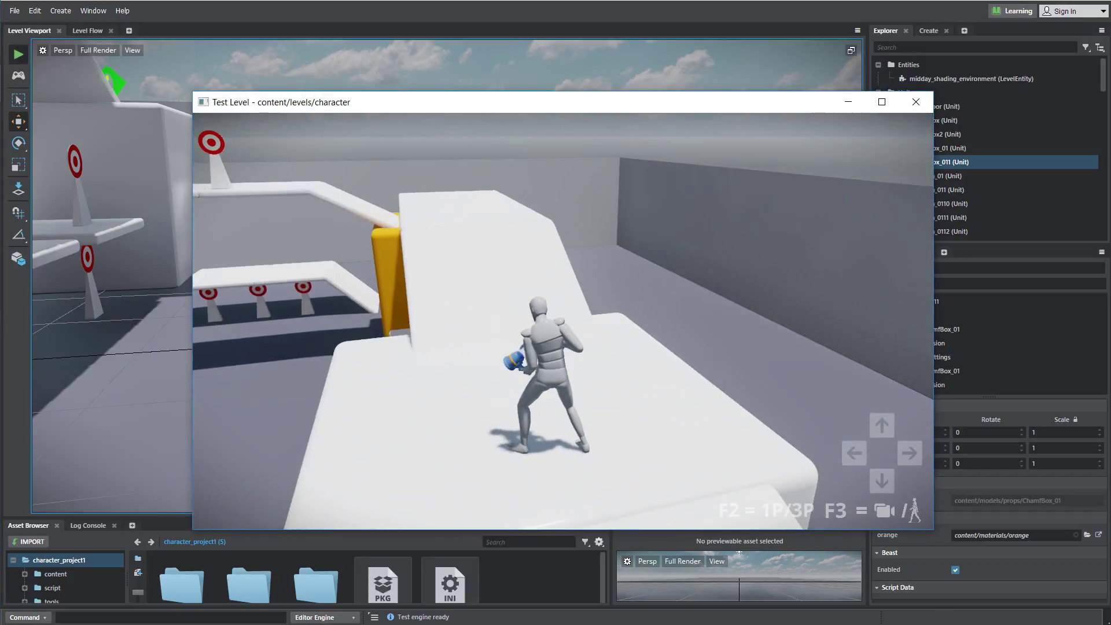
pyautogui.press('Right')
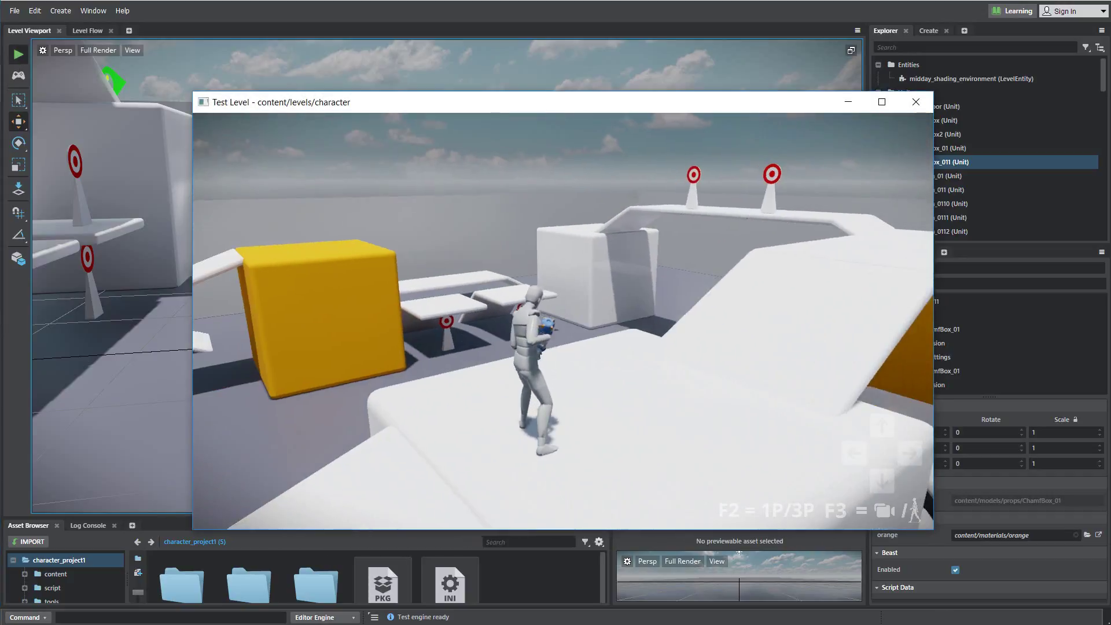
pyautogui.press('Right')
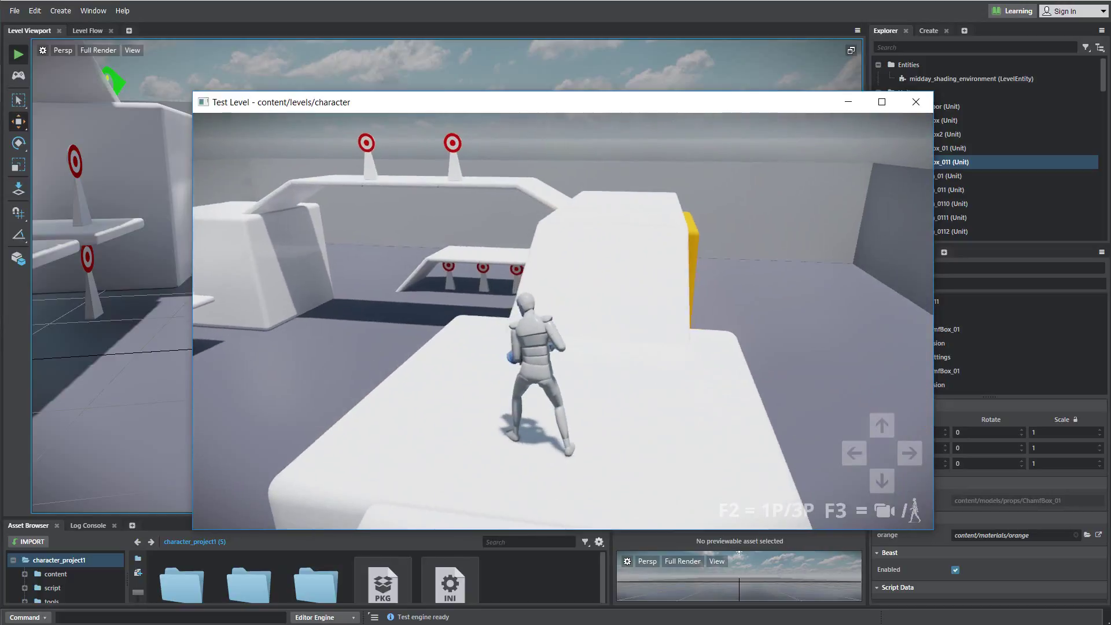
# Switch the test run between first-person and third-person view while moving across the platforms and facing the targets.
pyautogui.press('F2')
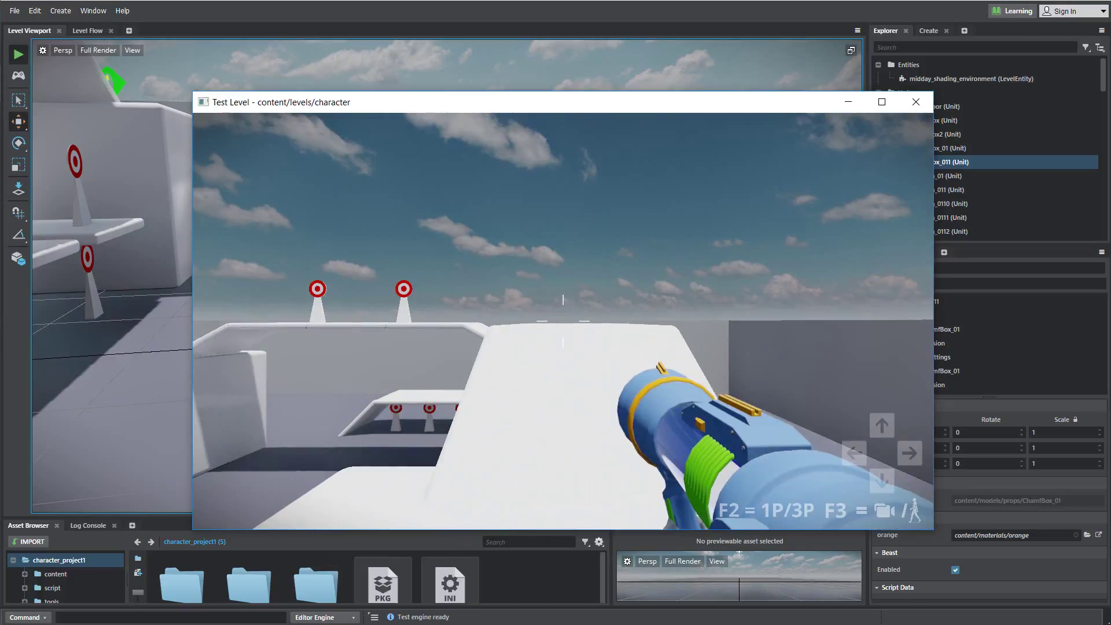
pyautogui.press('w')
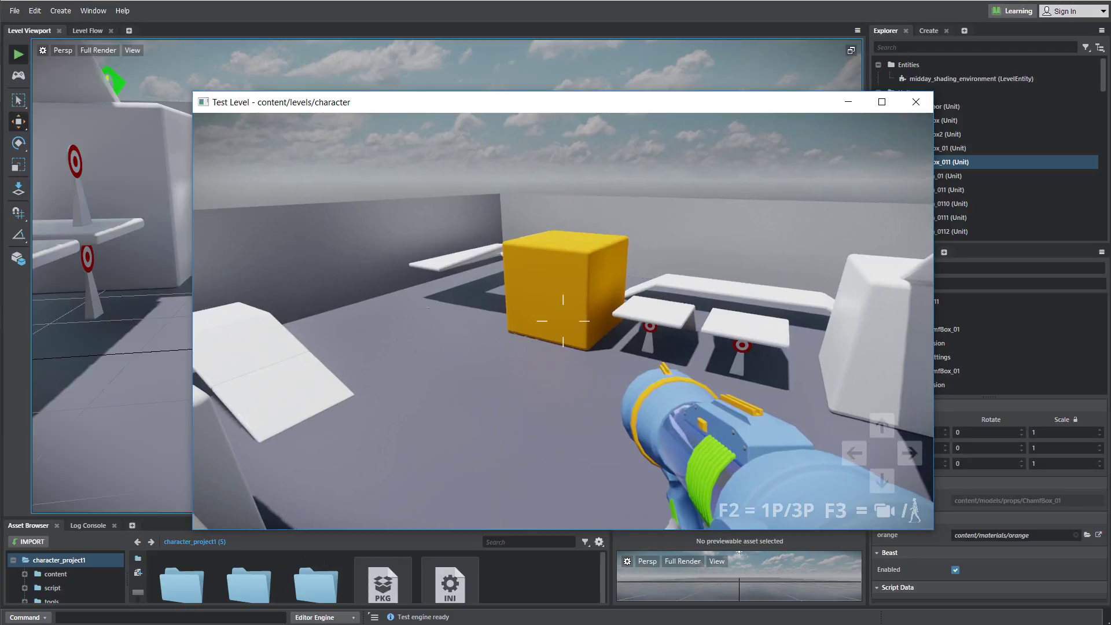
pyautogui.press('F2')
pyautogui.press('Up')
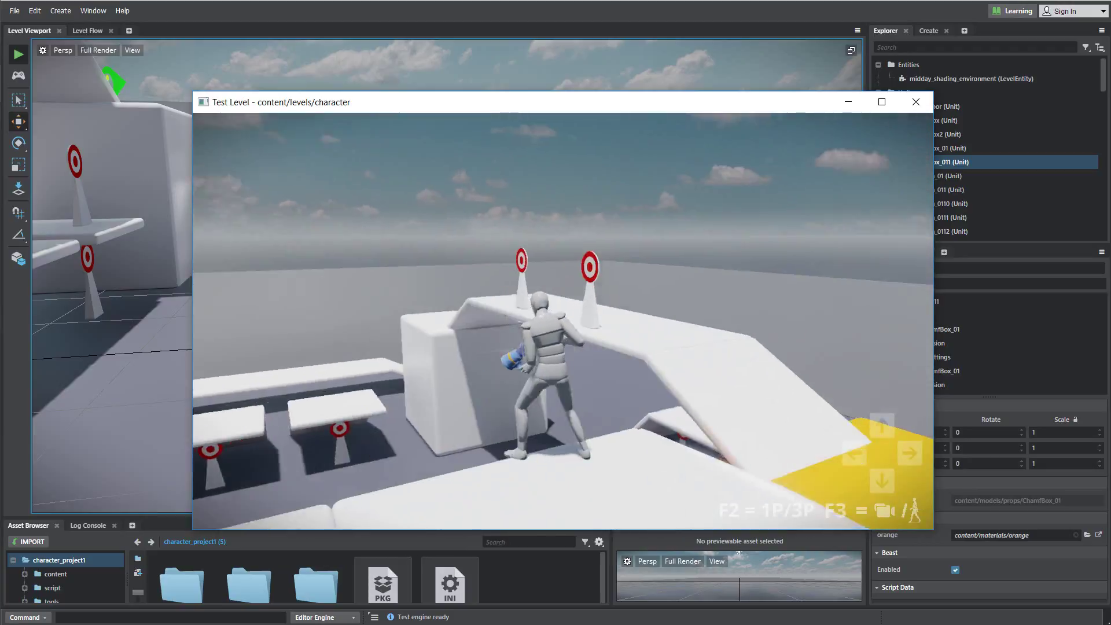
pyautogui.press('F2')
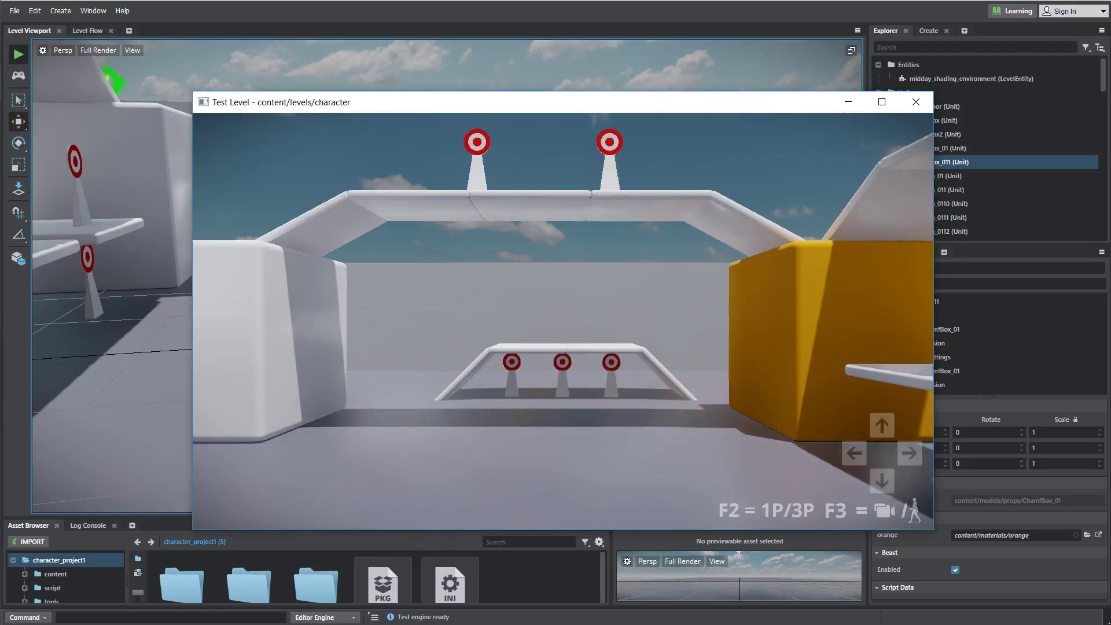
pyautogui.press('Up')
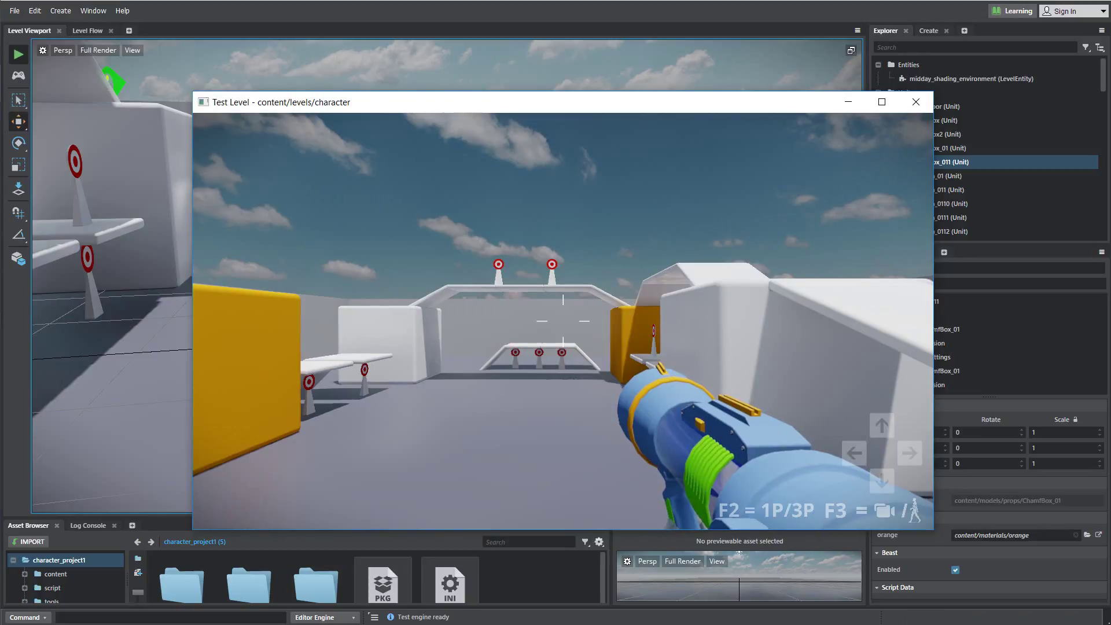
pyautogui.press('Up')
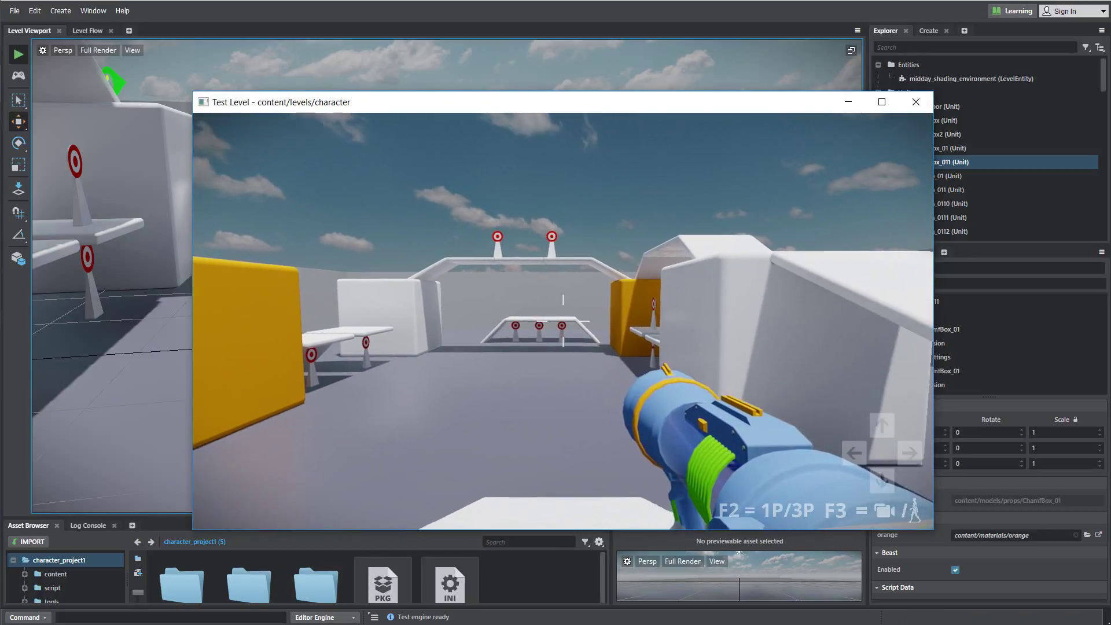
pyautogui.press('Left')
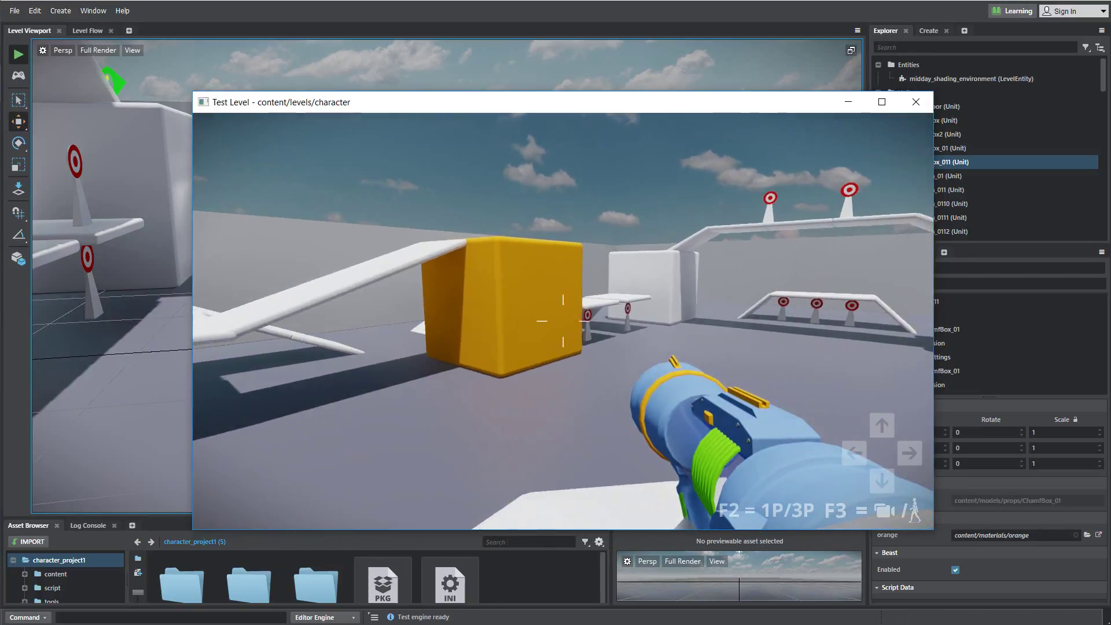
pyautogui.press('Right')
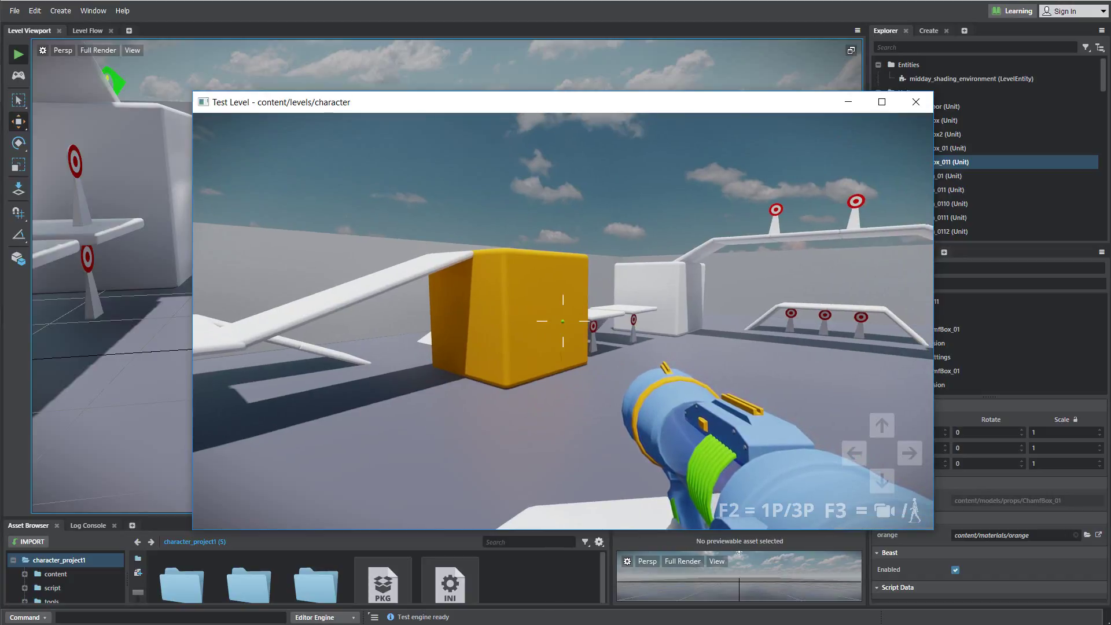
pyautogui.press('Up')
pyautogui.press('Right')
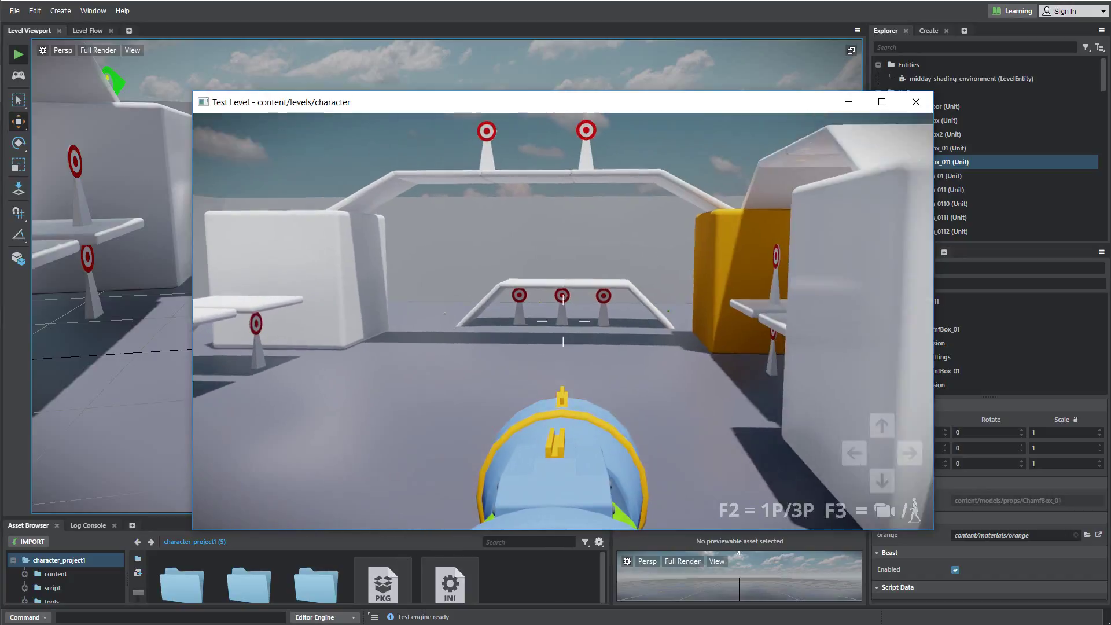
# Aim and fire the launcher at the targets under the low bridge in first person, and back the character away.
pyautogui.press('Up')
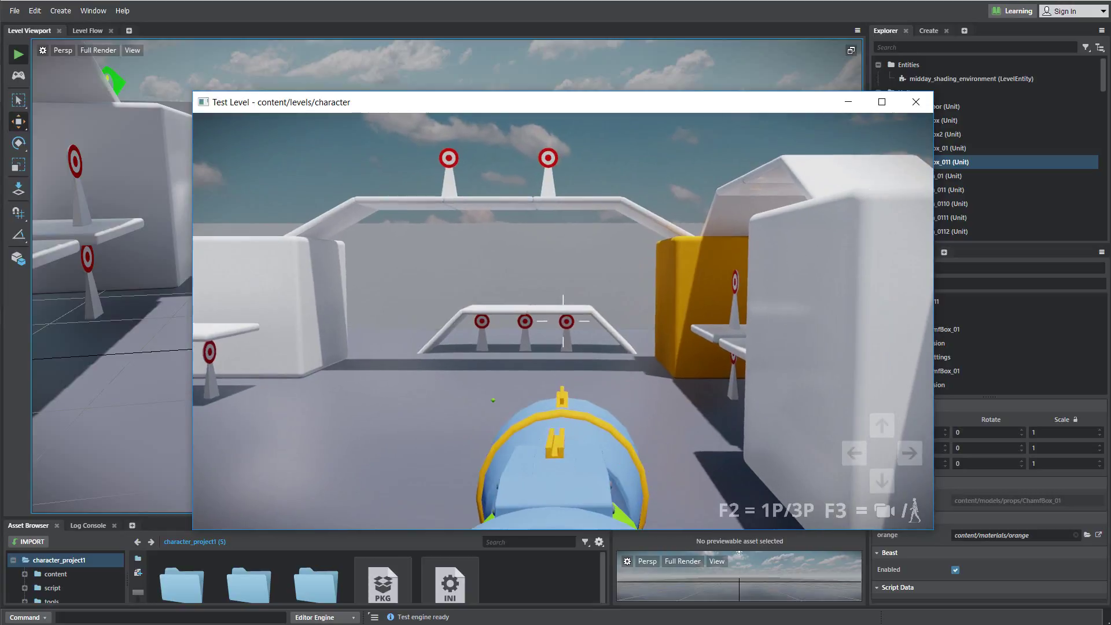
pyautogui.press('Right')
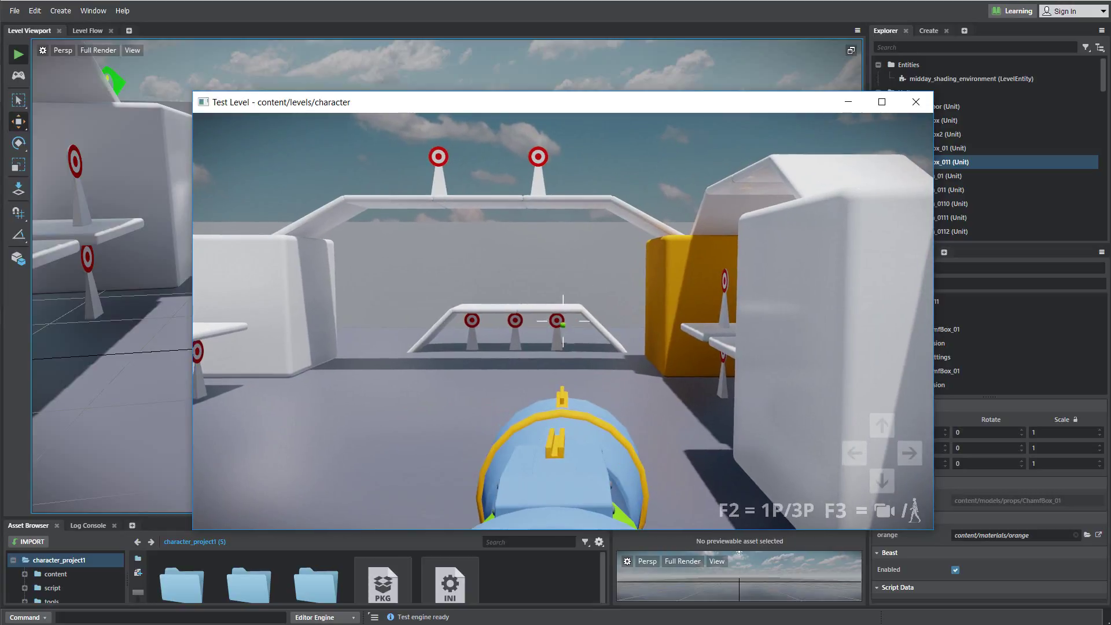
pyautogui.click(563, 321)
pyautogui.press('Down')
pyautogui.press('Right')
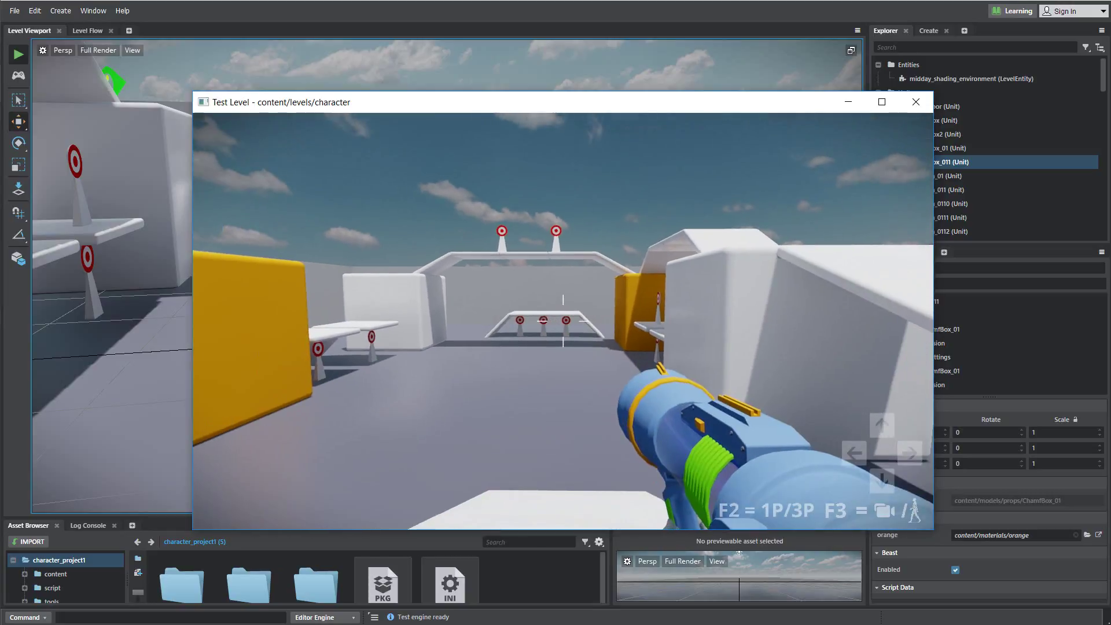
# Switch the test run to third-person view, and move the character forward with a jump.
pyautogui.press('F2')
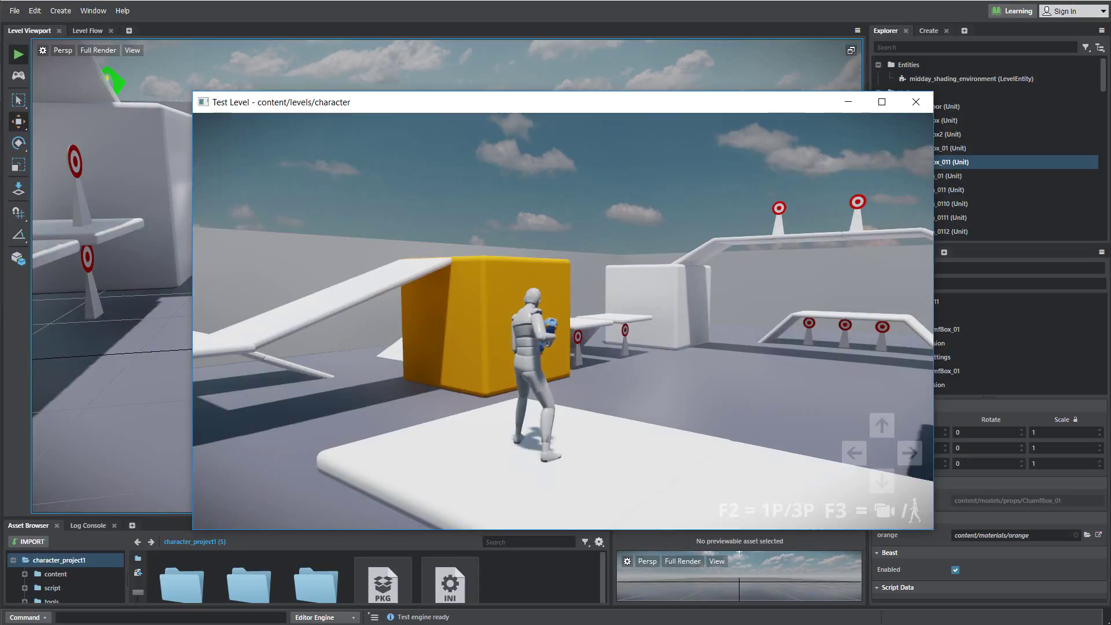
pyautogui.press('Up')
pyautogui.press('space')
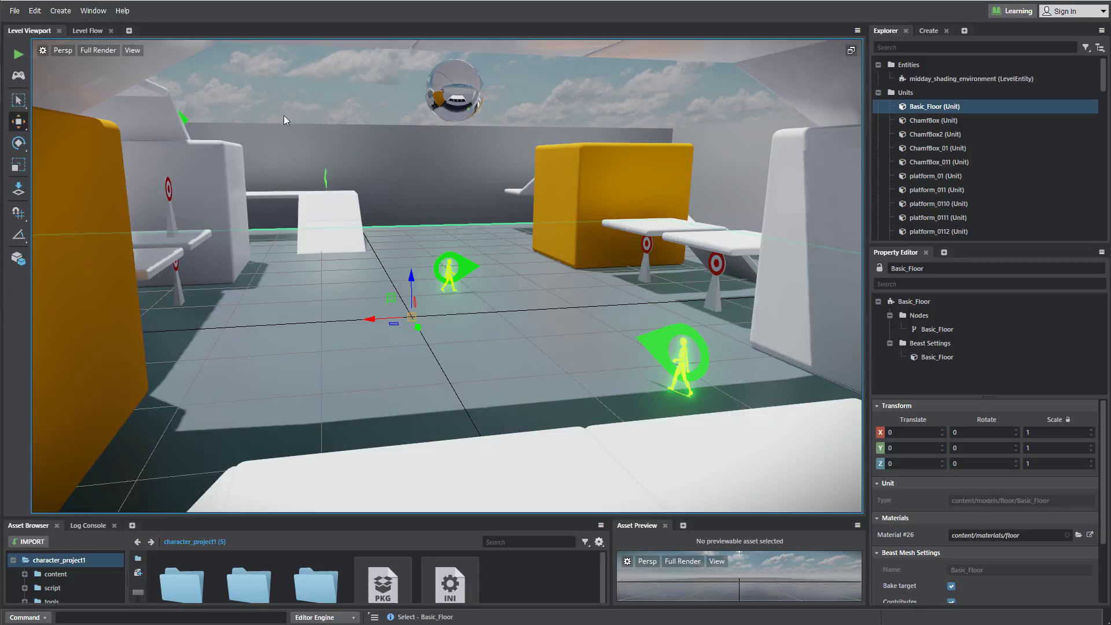
# Display the level viewport in the Albedo Color material mode and look over the arena.
pyautogui.click(98, 50)
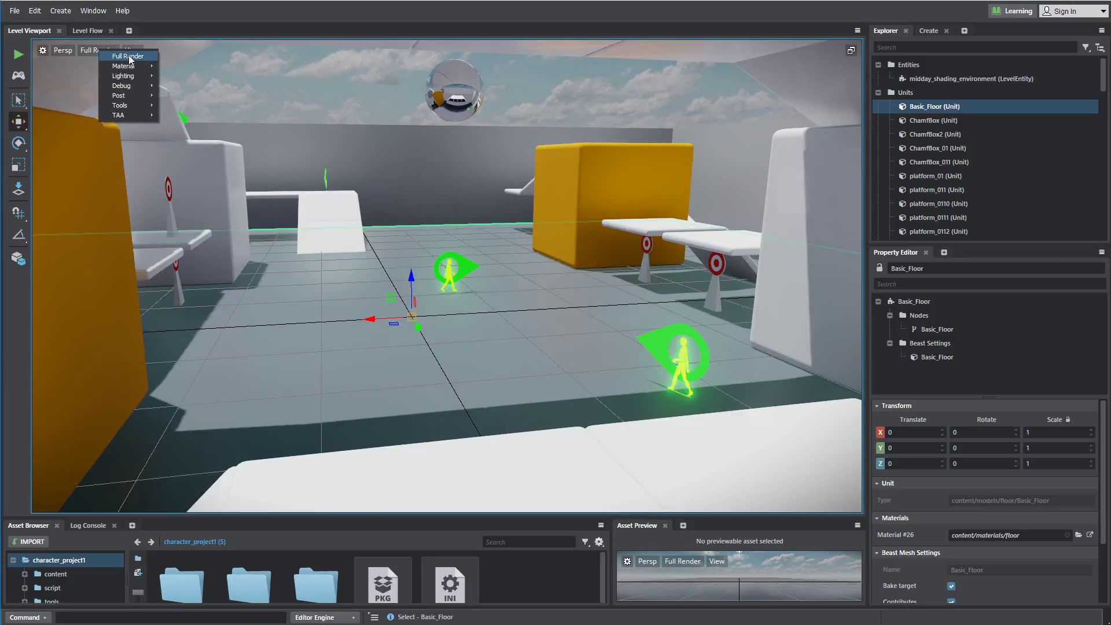
pyautogui.moveTo(131, 68)
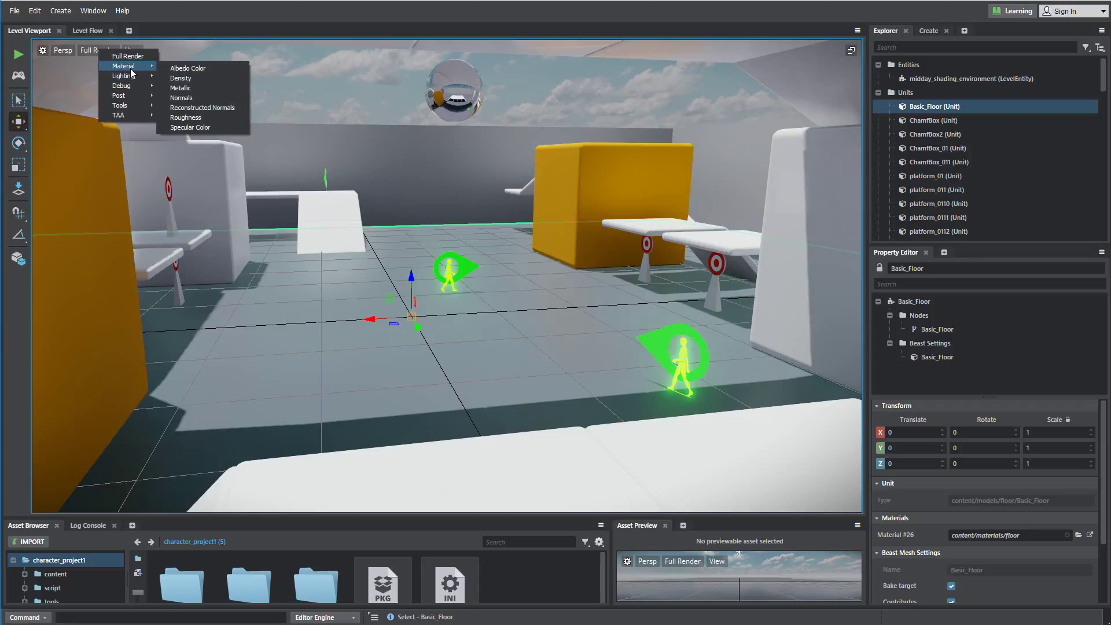
pyautogui.click(214, 71)
pyautogui.press('f')
pyautogui.scroll(5, 428, 281)
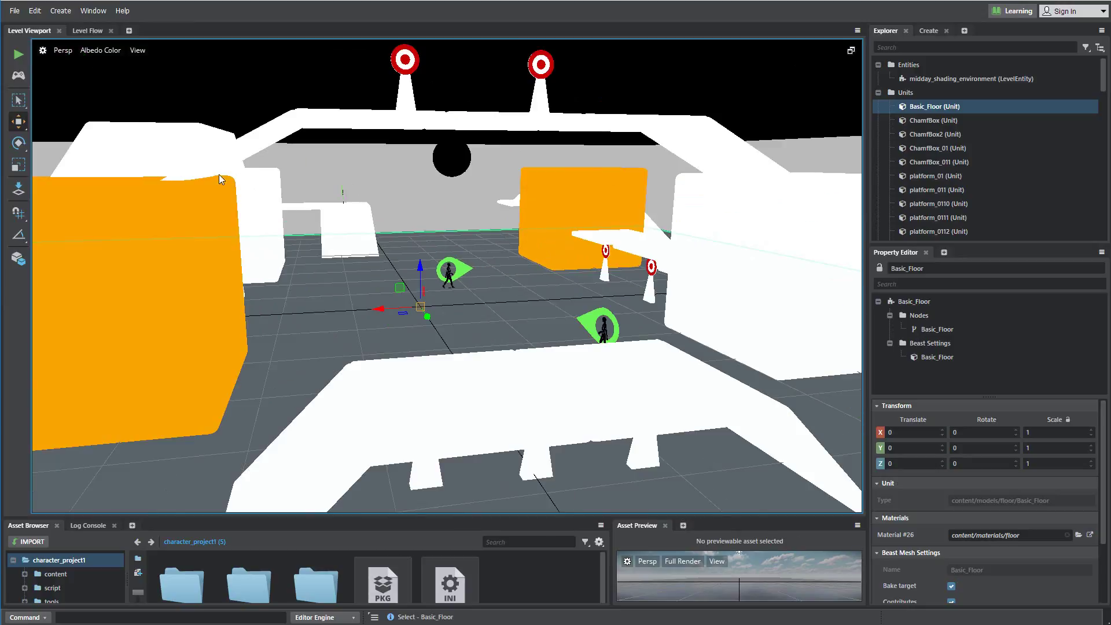
# Display the level viewport in the Normals material mode.
pyautogui.click(100, 51)
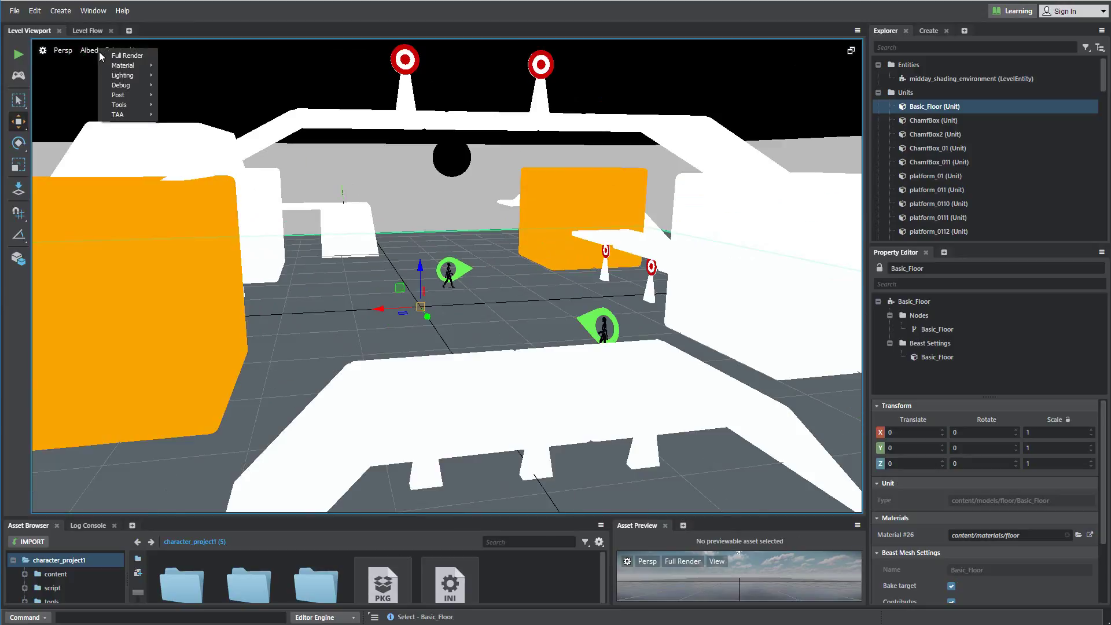
pyautogui.moveTo(119, 69)
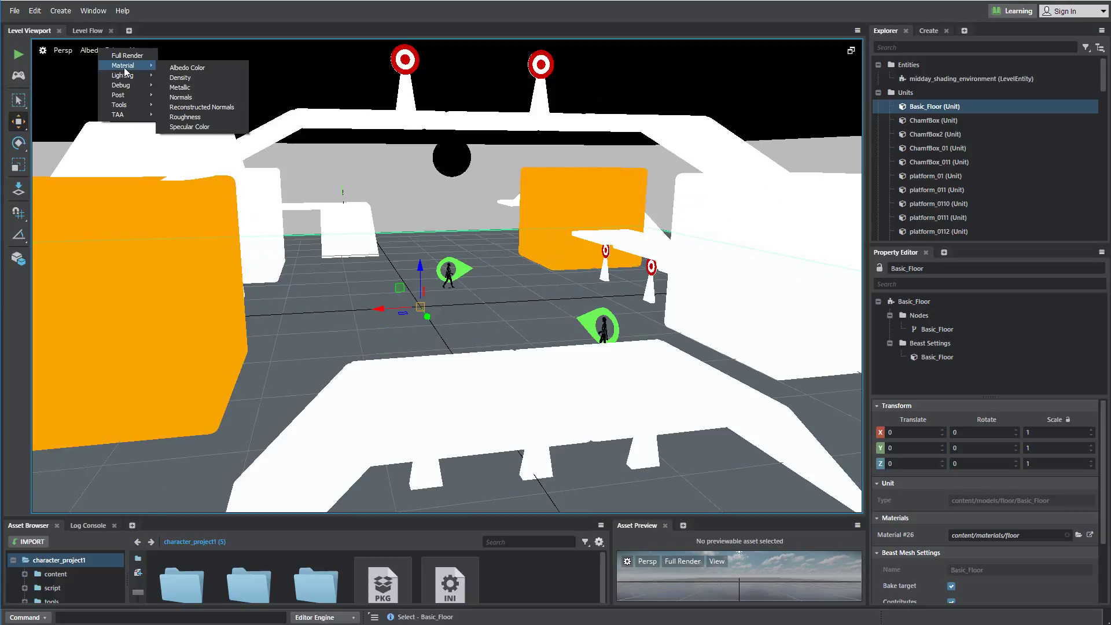
pyautogui.click(199, 98)
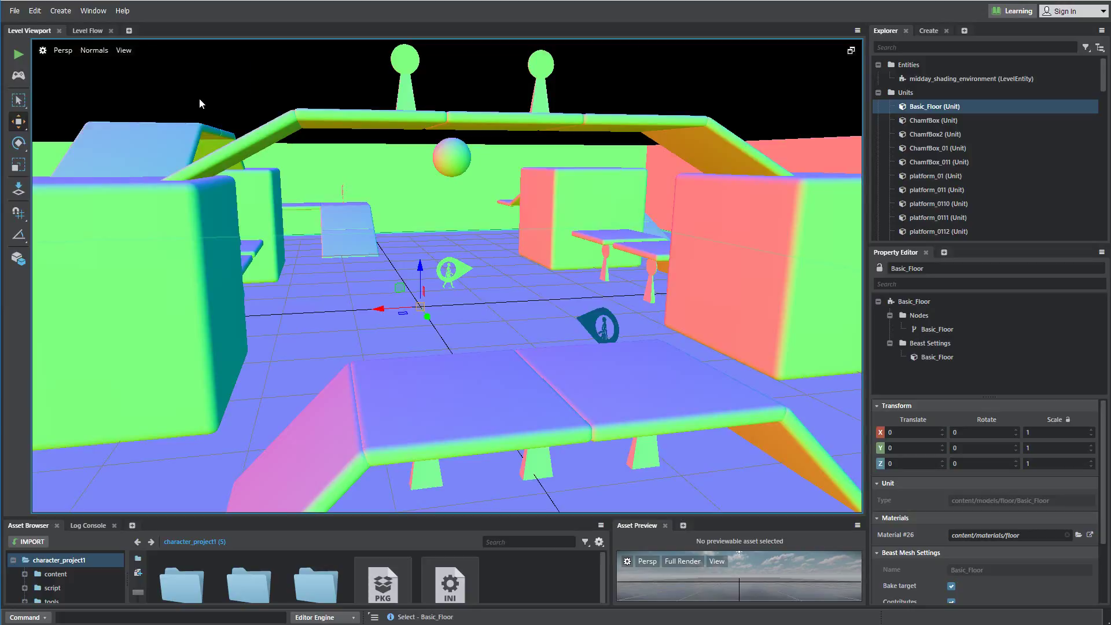
# Look through the other render display categories and return the level viewport to Full Render.
pyautogui.click(95, 52)
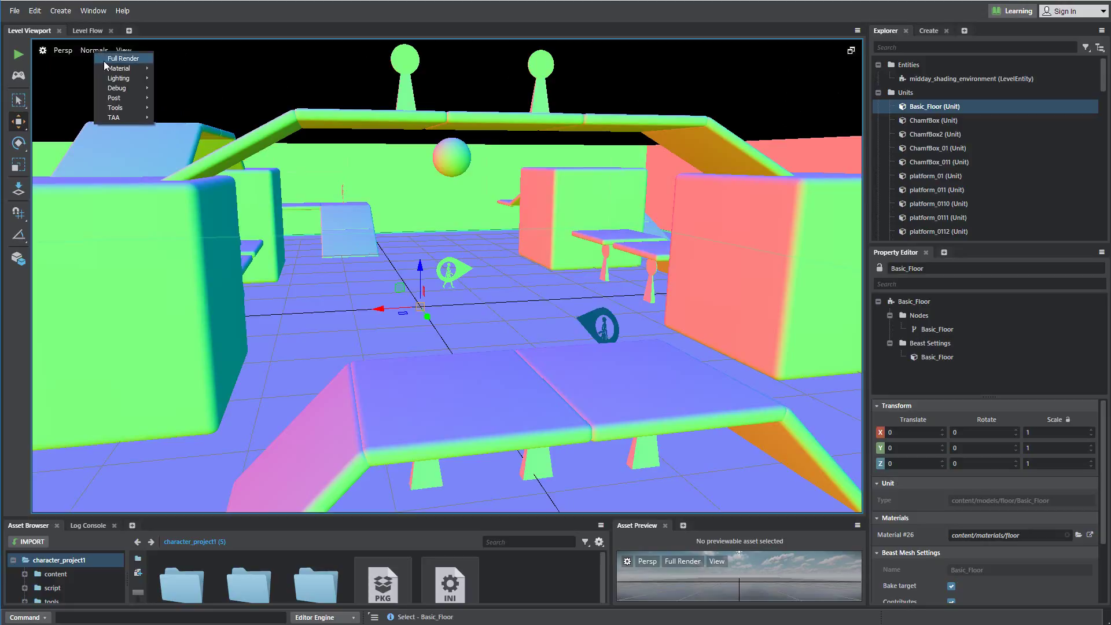
pyautogui.moveTo(122, 68)
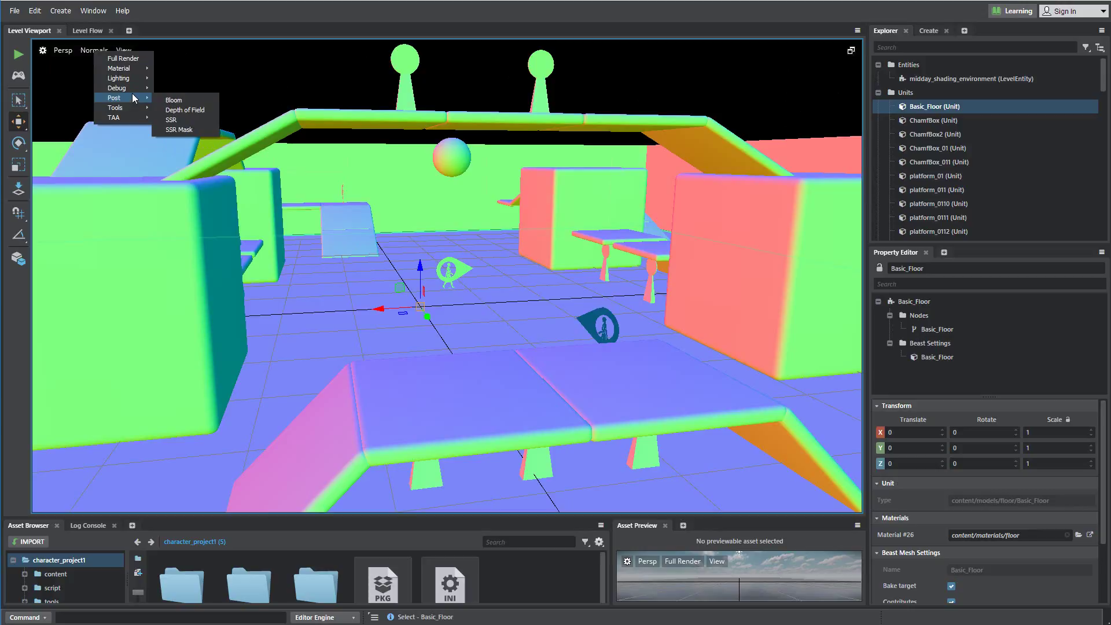
pyautogui.moveTo(131, 99)
pyautogui.click(124, 58)
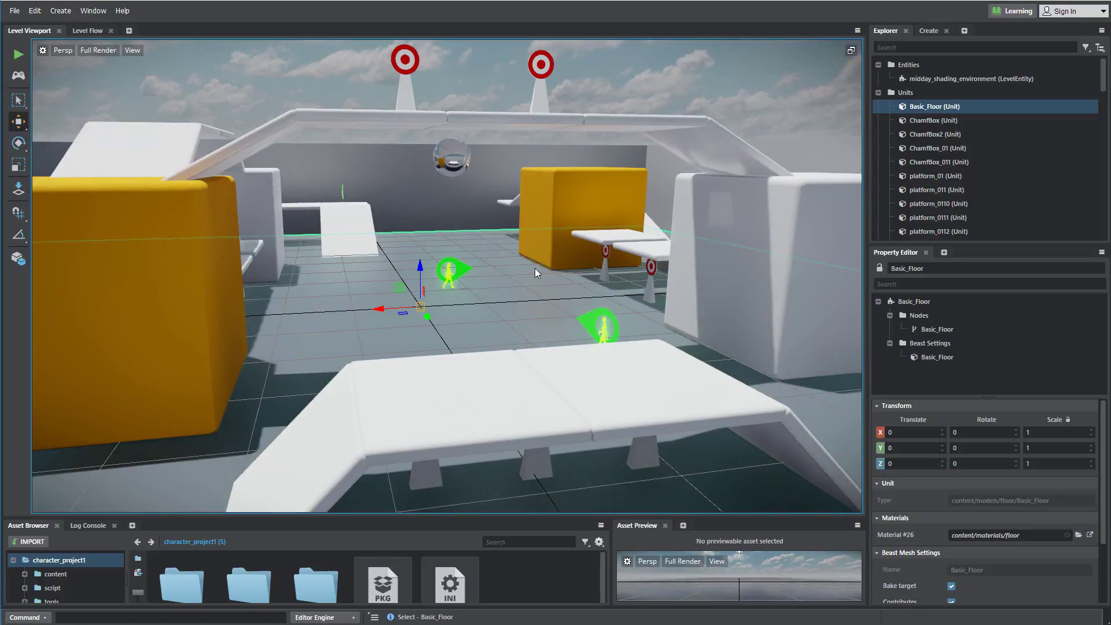
# Hide the grid in the level viewport and show it again.
pyautogui.scroll(4, 534, 268)
pyautogui.scroll(-3, 535, 269)
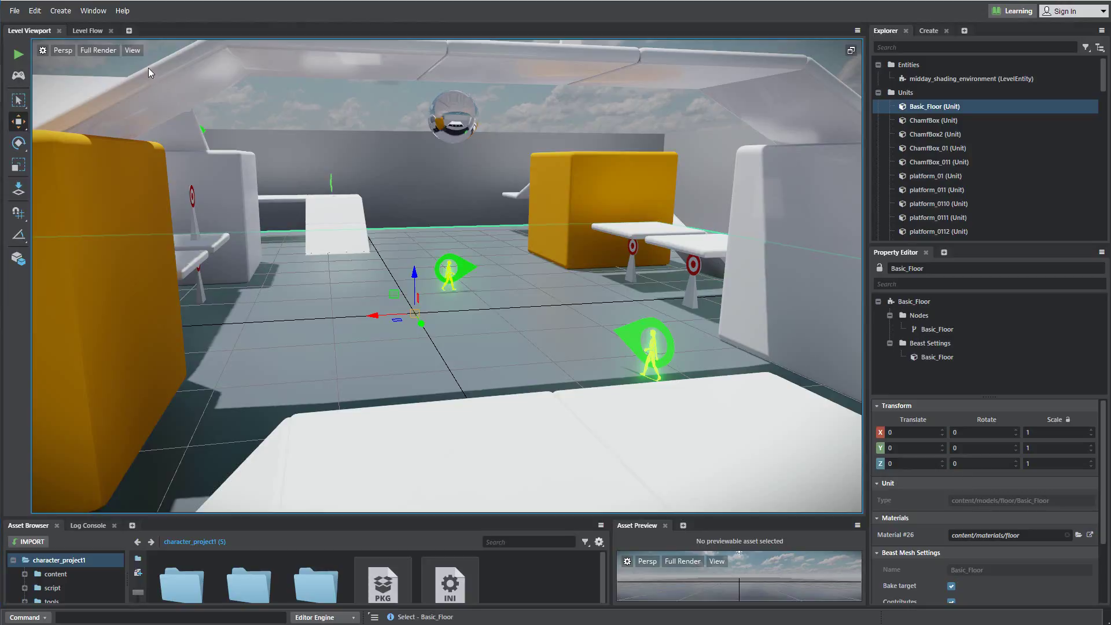
pyautogui.click(133, 52)
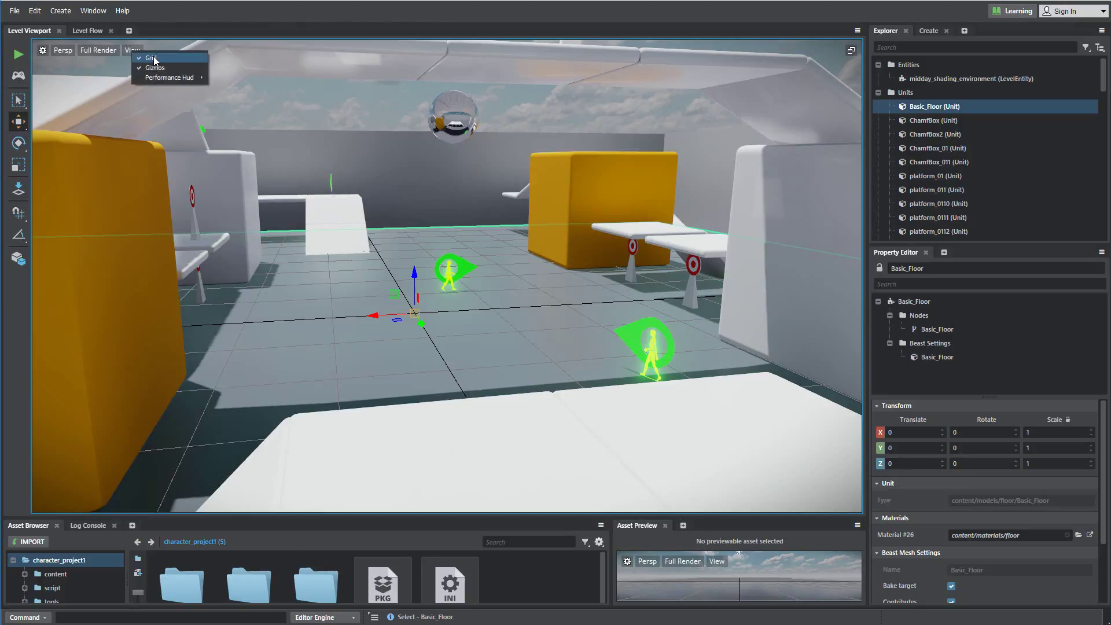
pyautogui.click(153, 58)
pyautogui.click(134, 51)
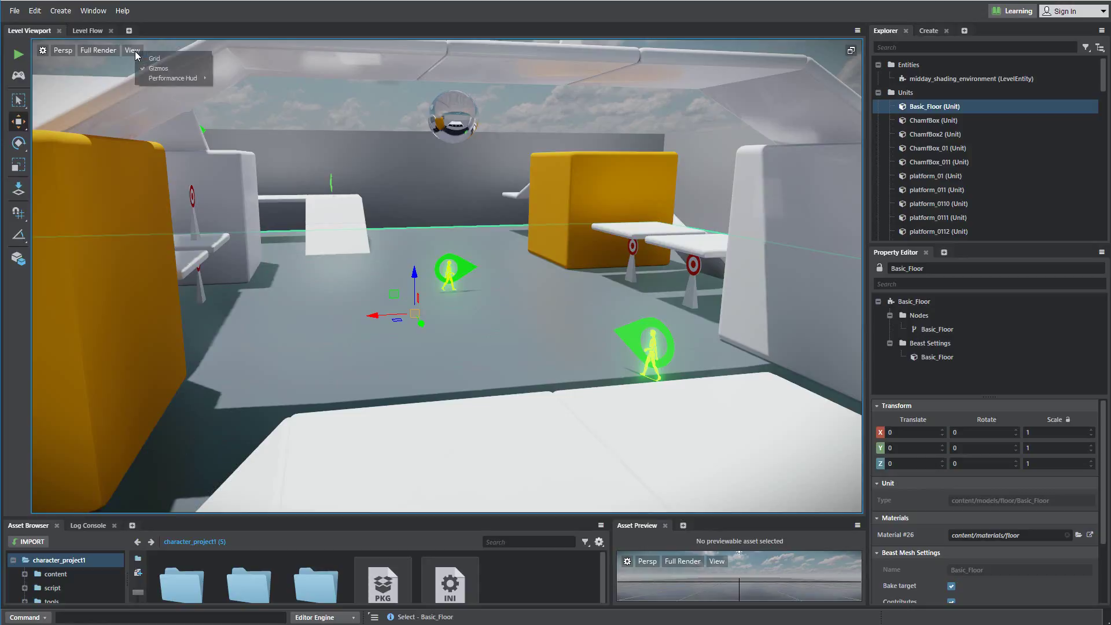
pyautogui.click(154, 58)
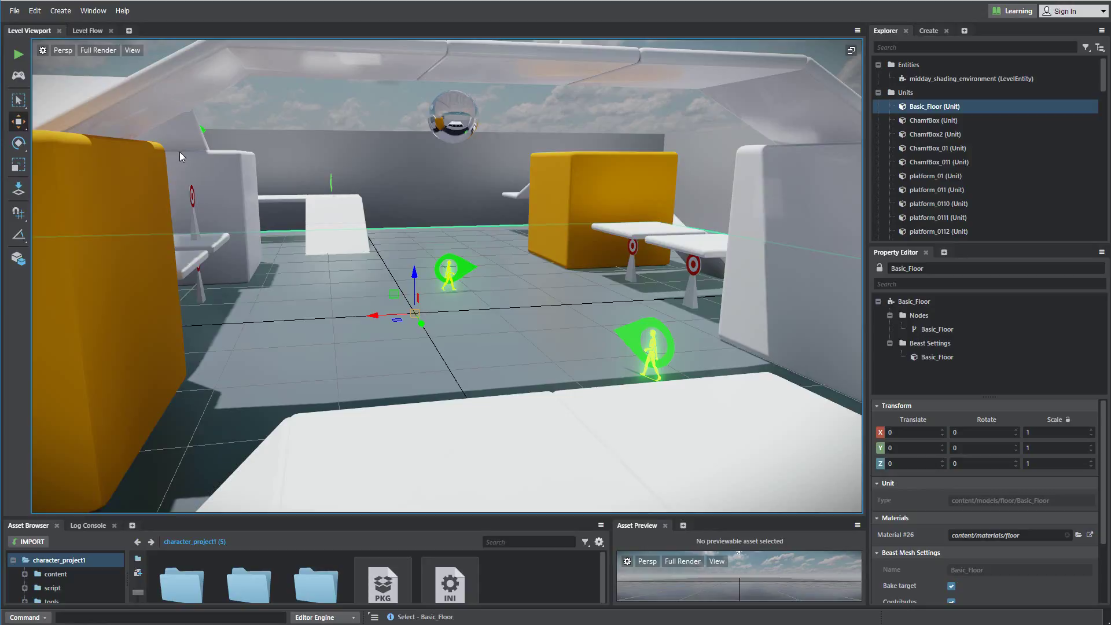
# Hide the gizmos in the level viewport, look at the level without them, and show them again.
pyautogui.click(134, 51)
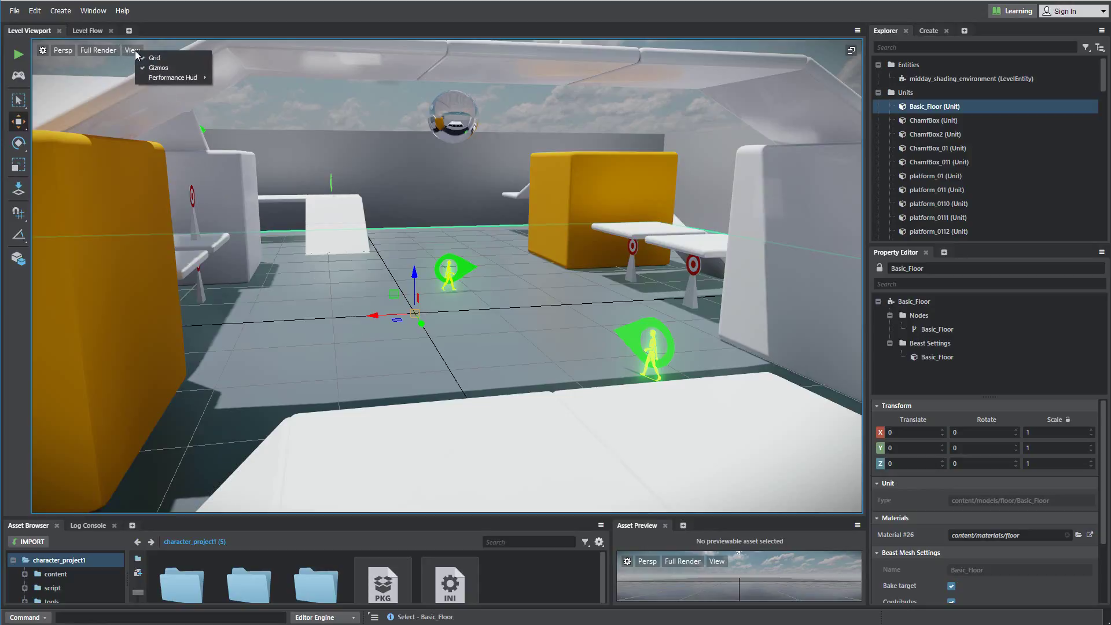
pyautogui.click(158, 67)
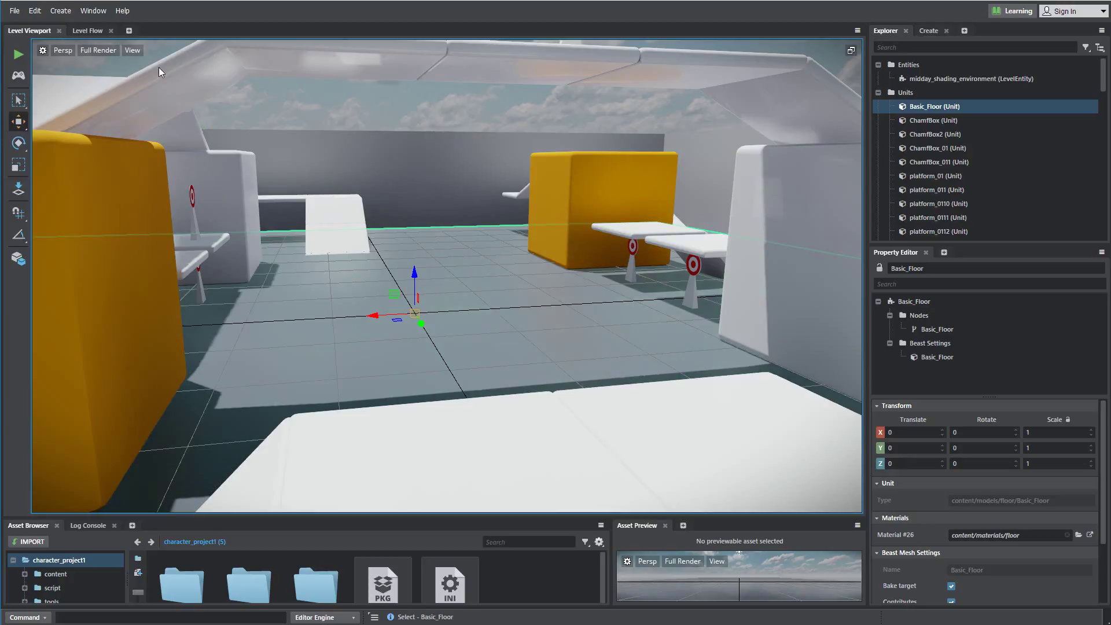
pyautogui.moveTo(515, 291); pyautogui.dragTo(550, 293, button='middle')
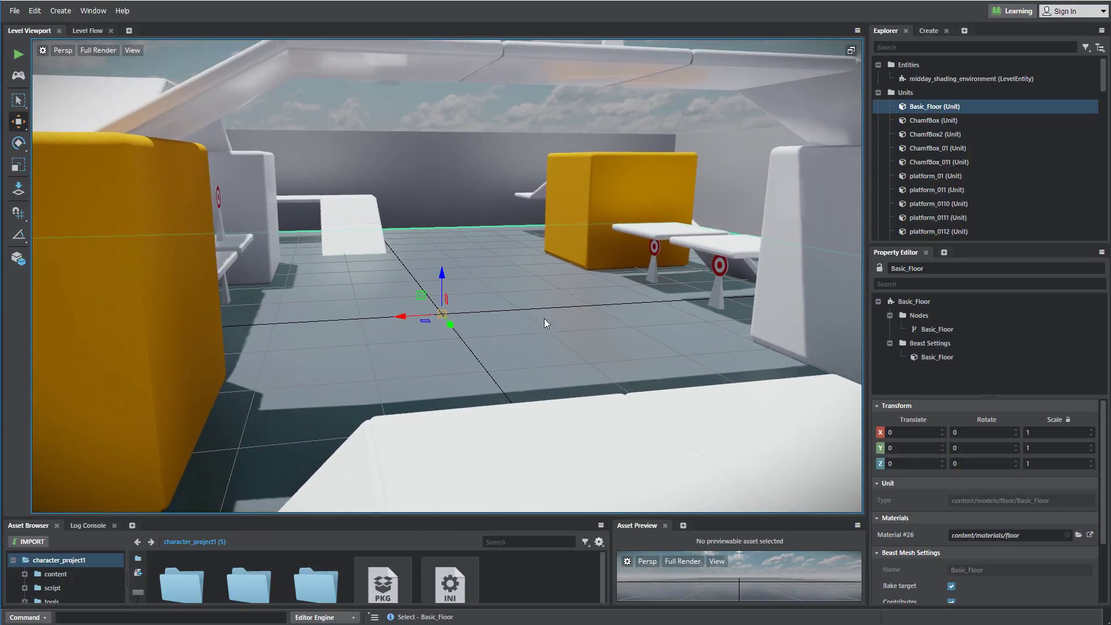
pyautogui.click(137, 52)
pyautogui.click(156, 70)
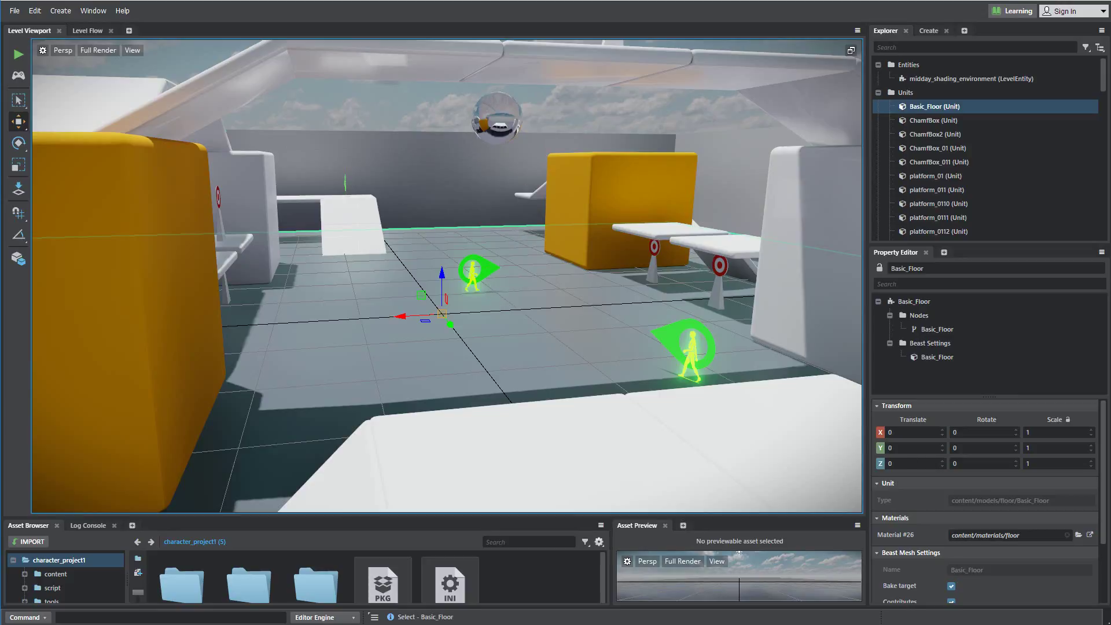
# Clear the floor selection and show the Artist Performance and FPS overlays in the level viewport.
pyautogui.click(151, 90)
pyautogui.click(133, 50)
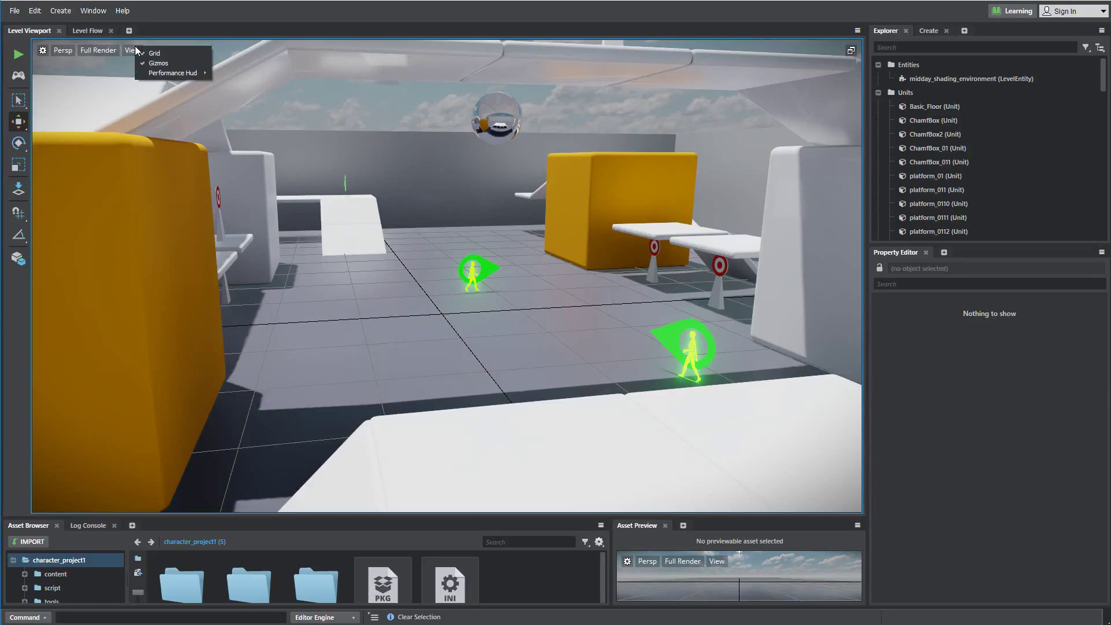
pyautogui.moveTo(168, 73)
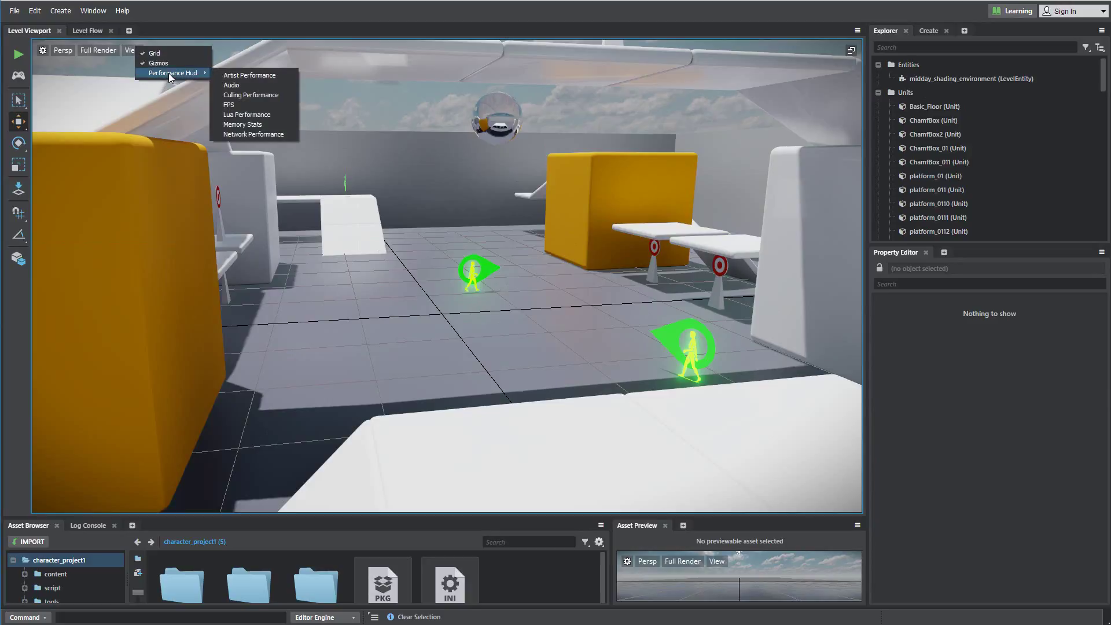
pyautogui.click(255, 105)
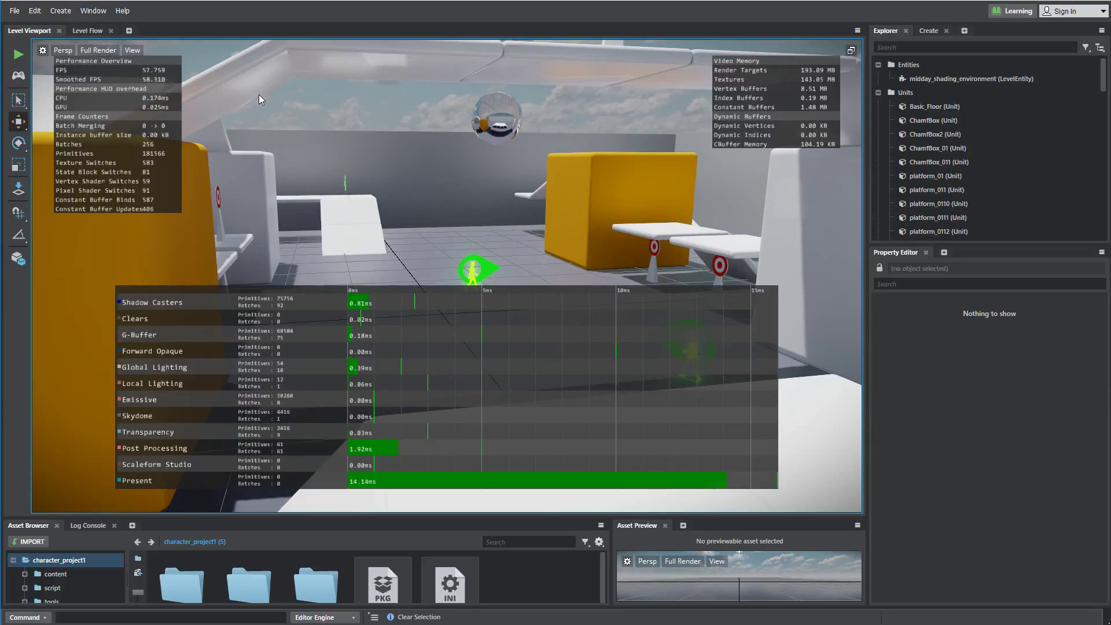
# Turn off the Artist Performance overlay in the level viewport.
pyautogui.click(133, 52)
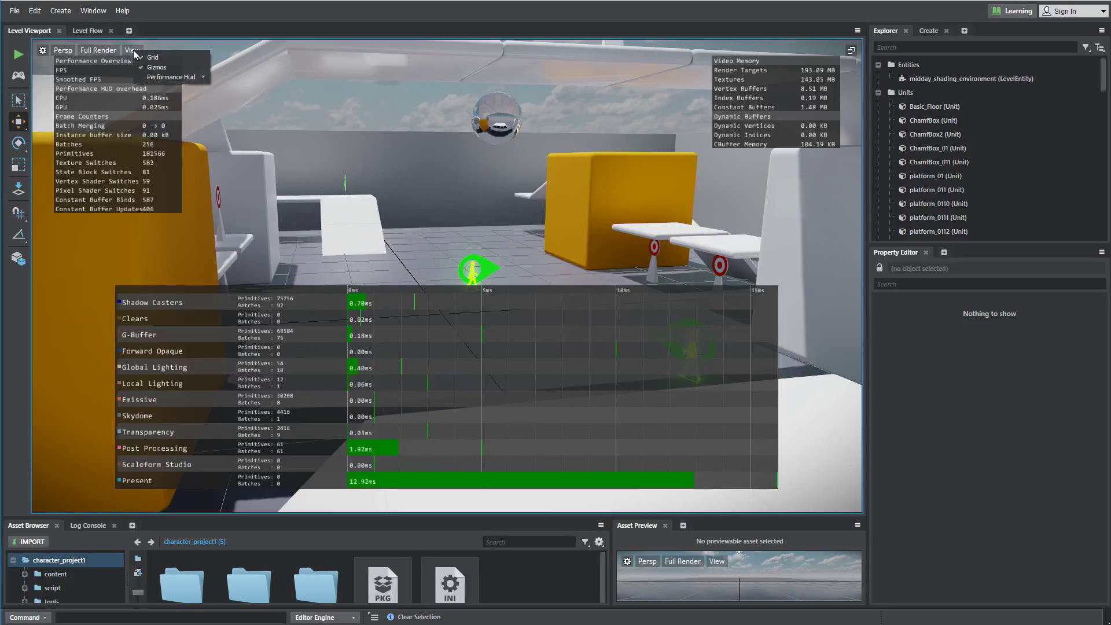
pyautogui.moveTo(165, 77)
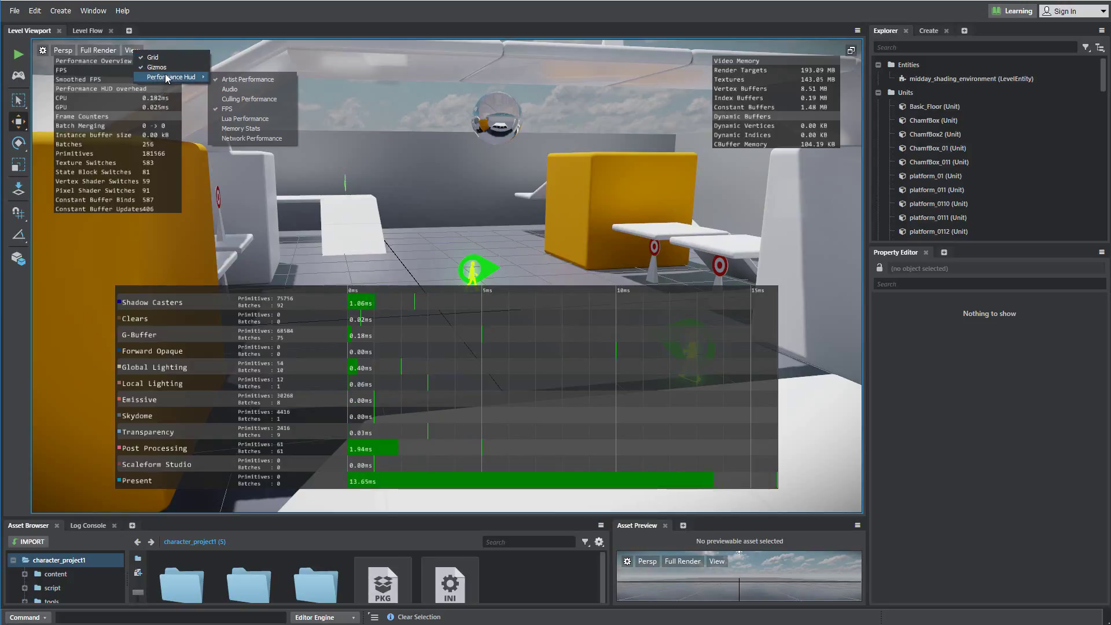
pyautogui.click(249, 80)
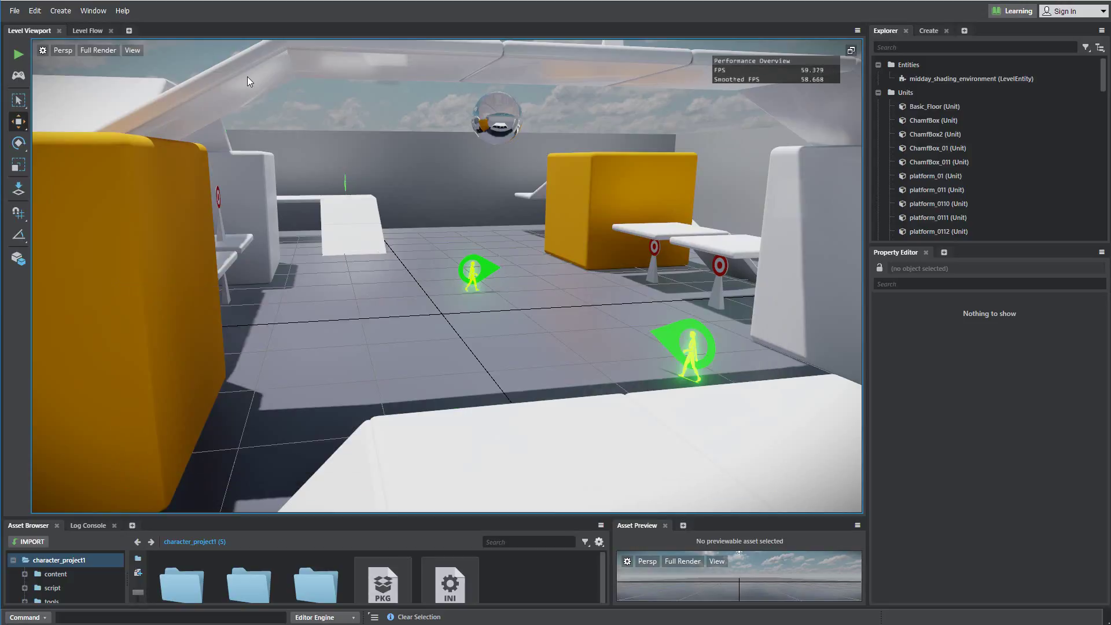
# Check the camera choices available for the level viewport.
pyautogui.click(58, 51)
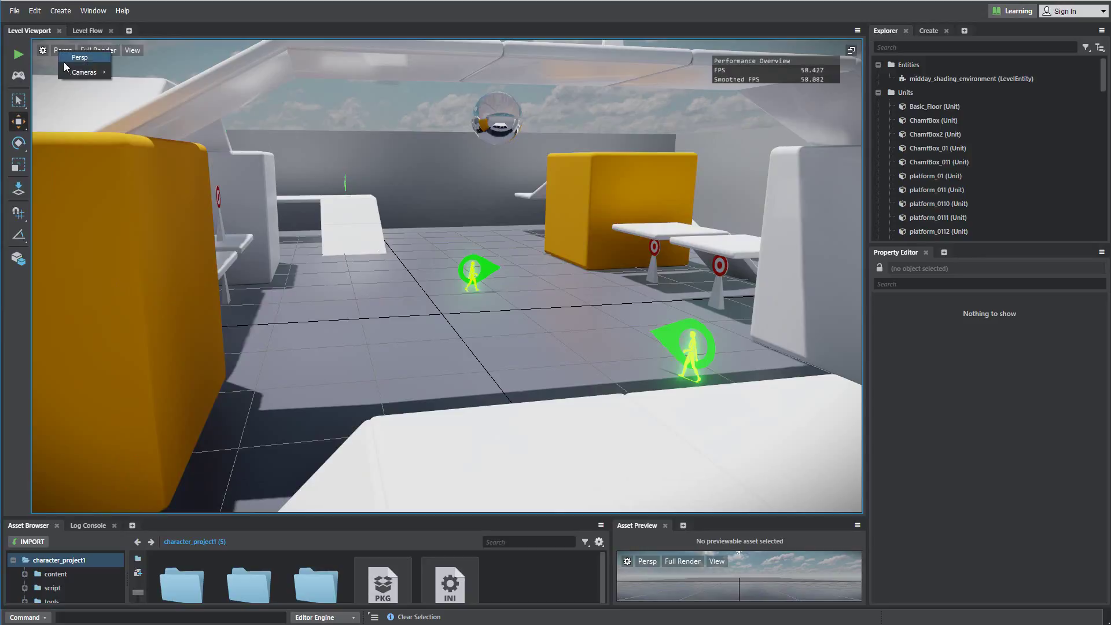
pyautogui.moveTo(75, 74)
pyautogui.press('Escape')
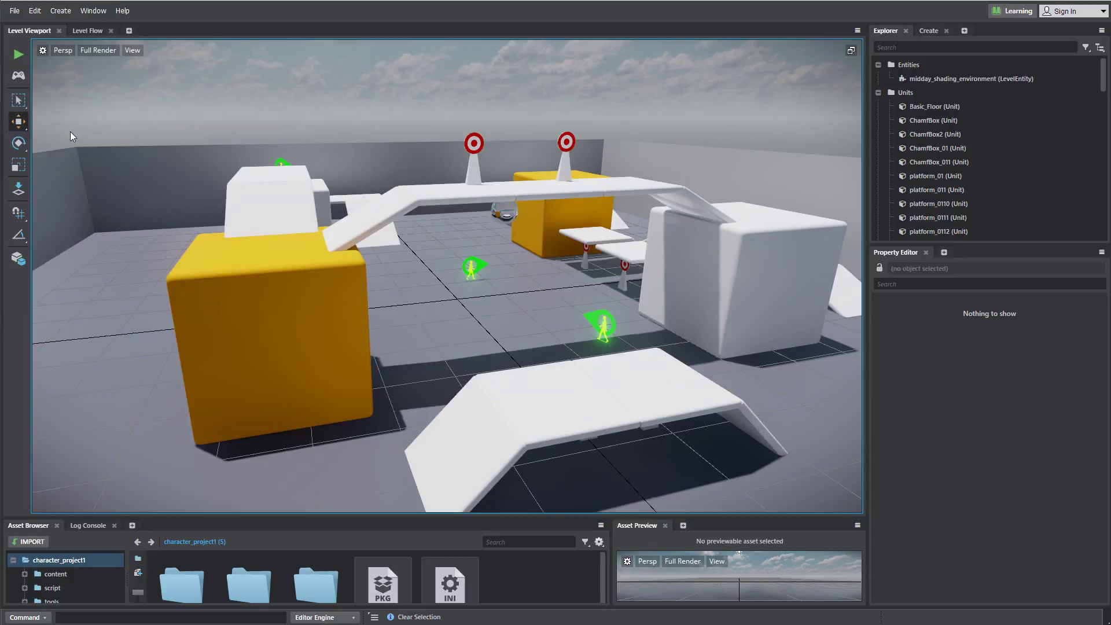
# Open the level viewport's options and set the vertical field of view to 90 degrees.
pyautogui.click(42, 51)
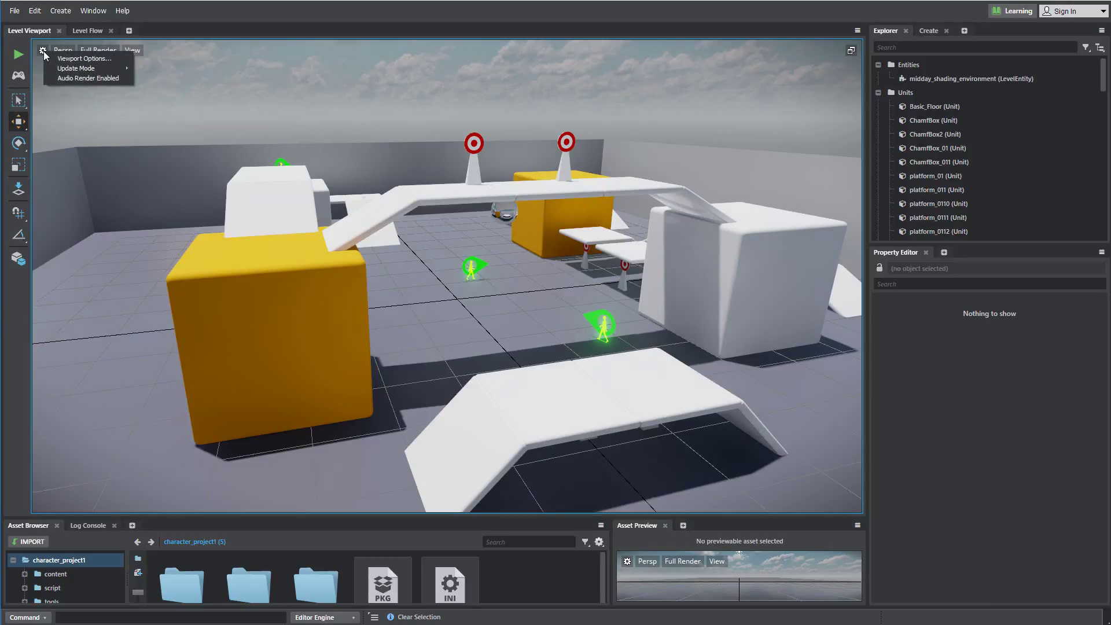
pyautogui.click(98, 59)
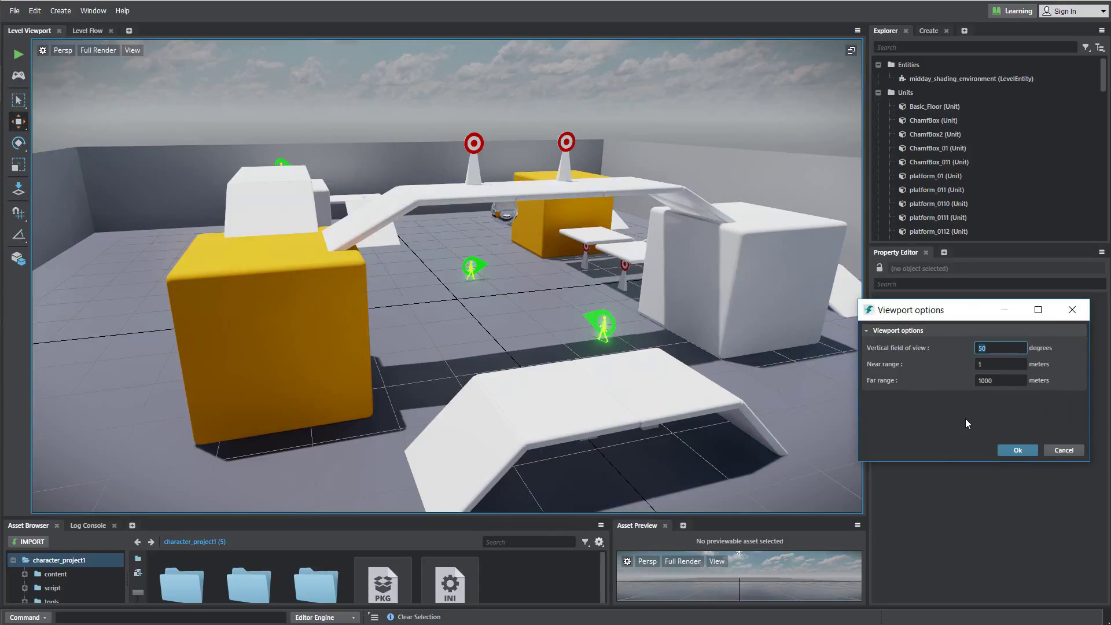
pyautogui.write('90')
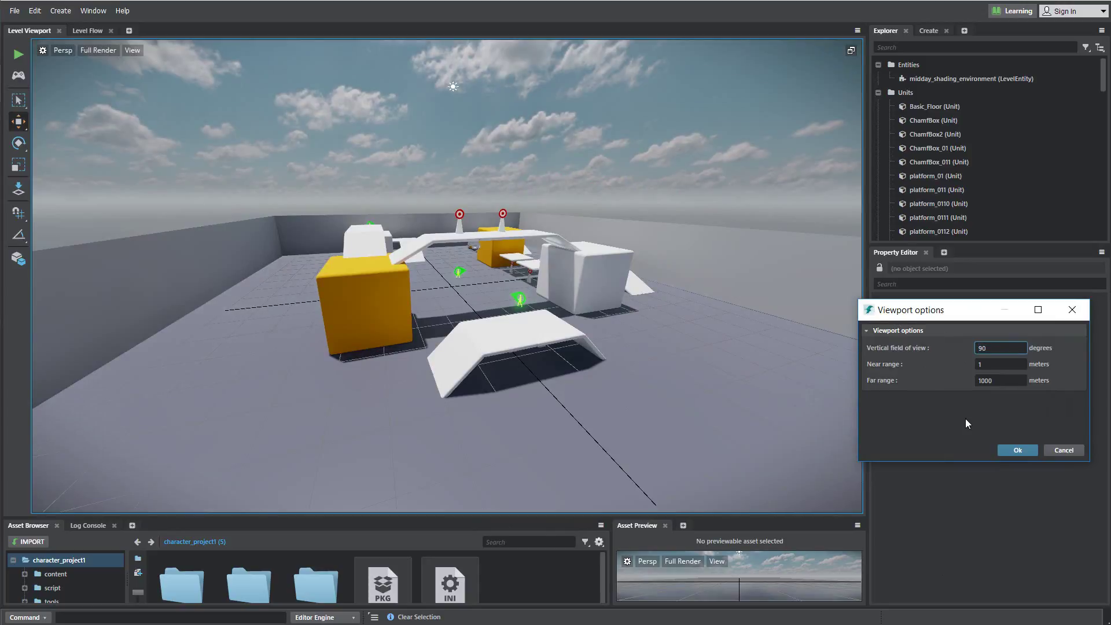
# Set the level viewport's vertical field of view to 40 degrees.
pyautogui.press('BackSpace')
pyautogui.press('BackSpace')
pyautogui.write('4')
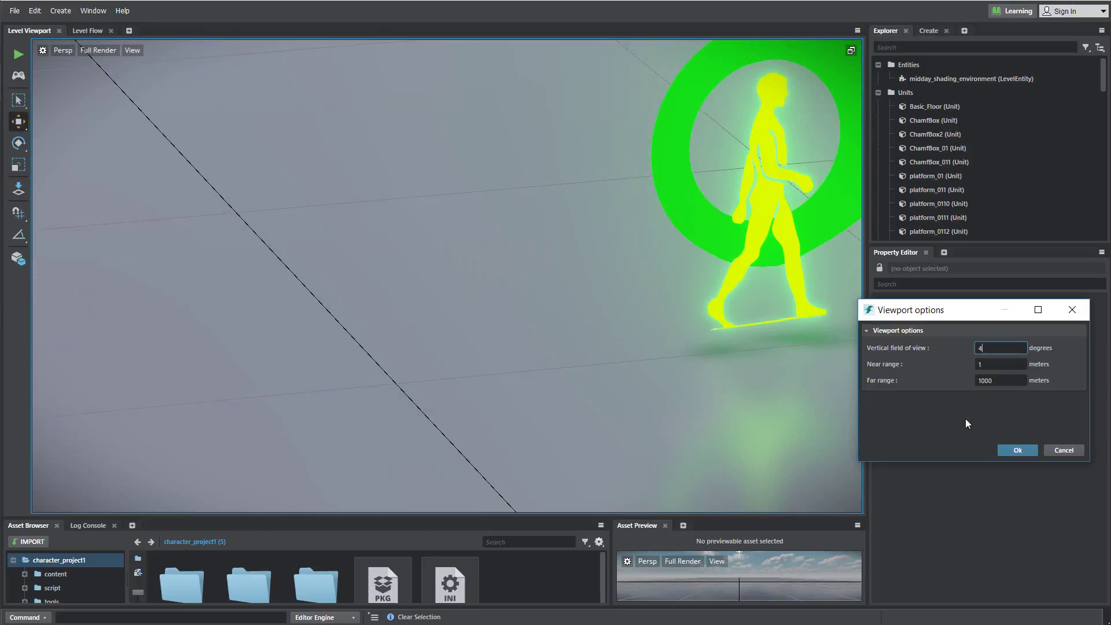
pyautogui.write('0')
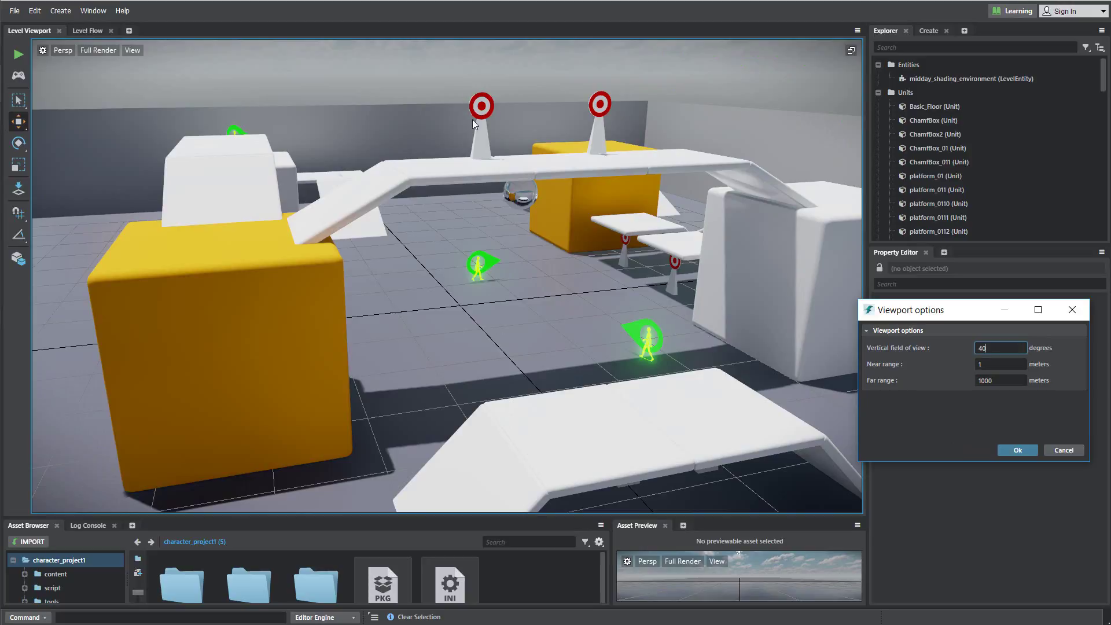
# Try a near range of 20 meters in the viewport options and set it back to 1 meter.
pyautogui.click(994, 364)
pyautogui.write('20')
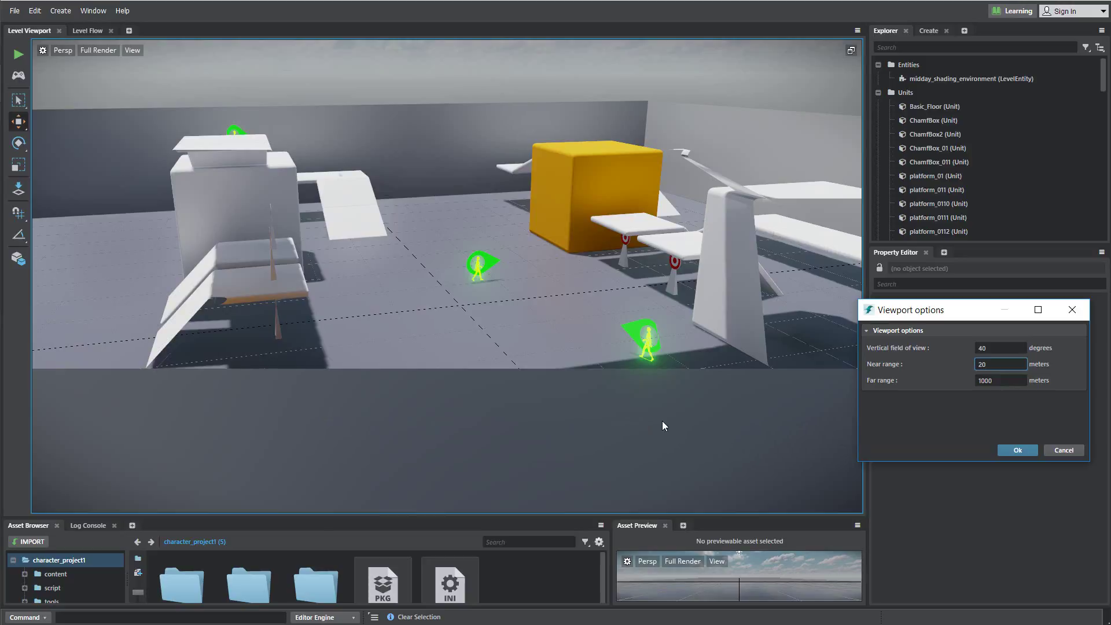
pyautogui.doubleClick(982, 364)
pyautogui.write('1')
# Set the viewport's far range to 100 meters and accept the viewport options.
pyautogui.press('Tab')
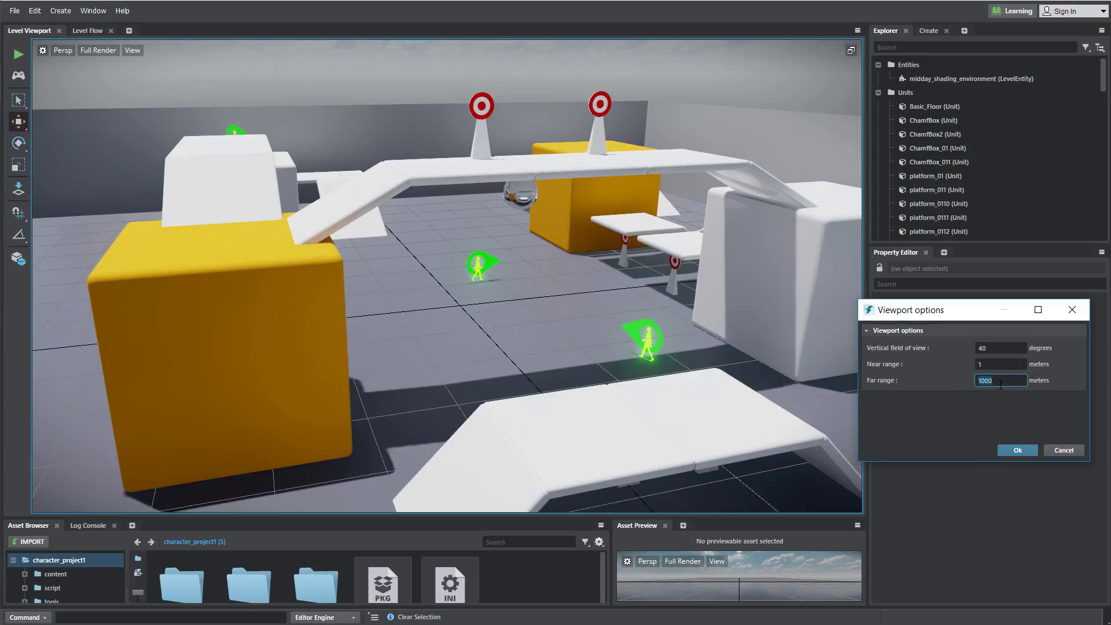
pyautogui.write('10')
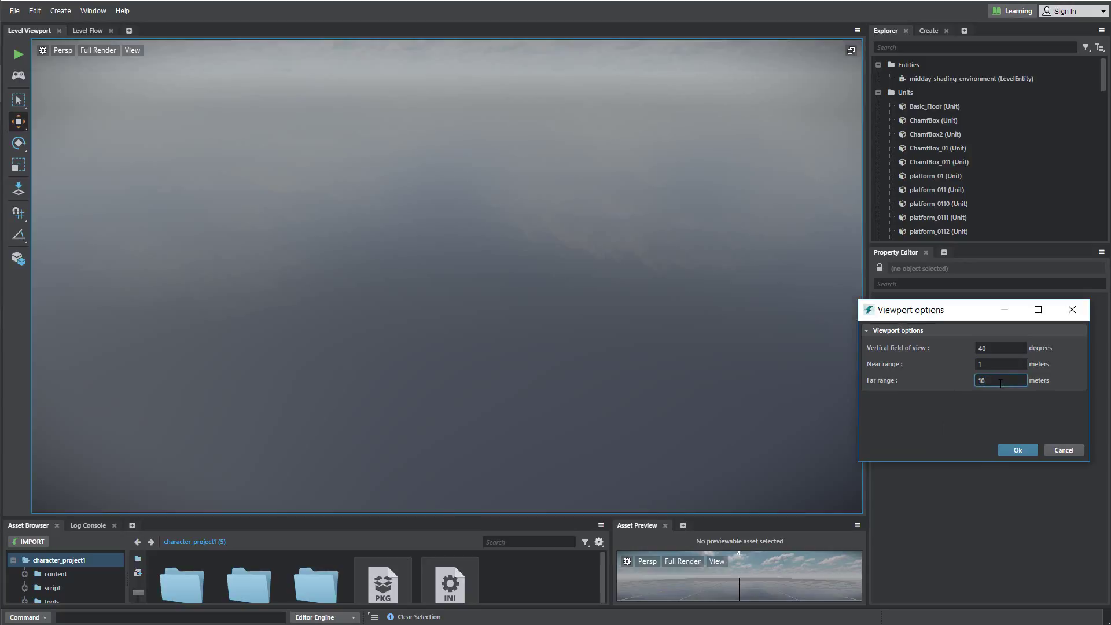
pyautogui.write('0')
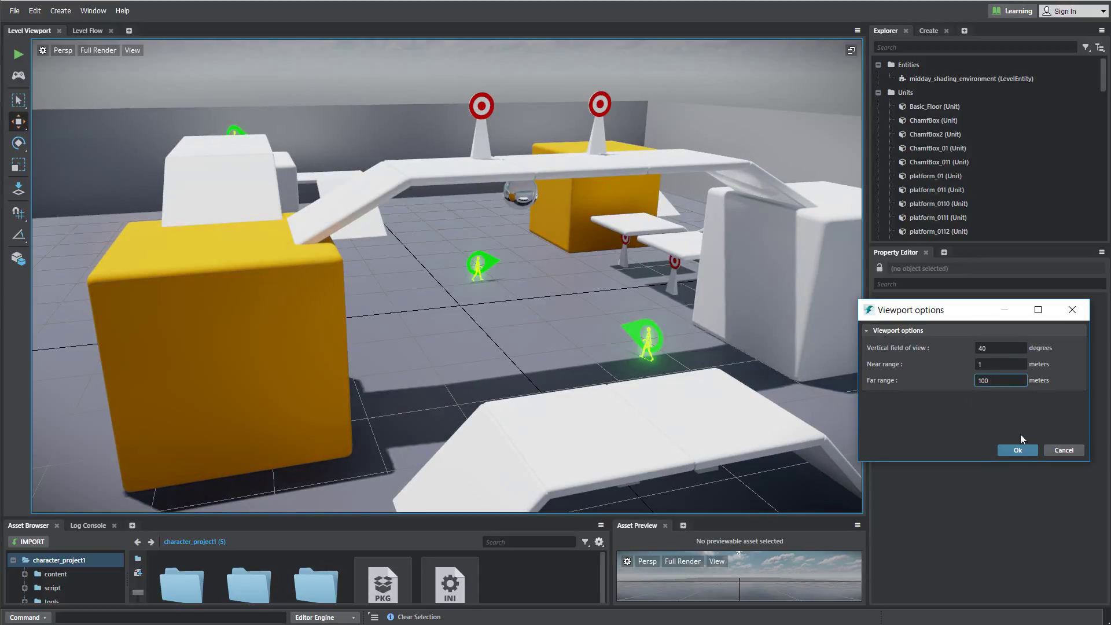
pyautogui.click(1018, 451)
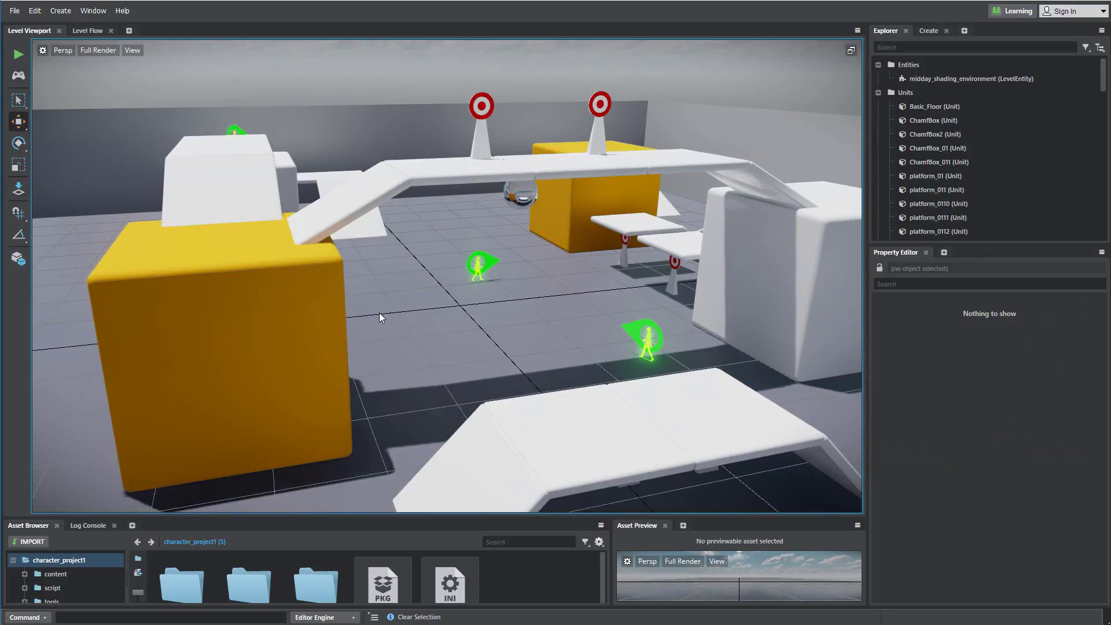
# Split the level viewport into the four-view layout.
pyautogui.scroll(-3, 387, 308)
pyautogui.scroll(2, 387, 307)
pyautogui.scroll(-1, 390, 372)
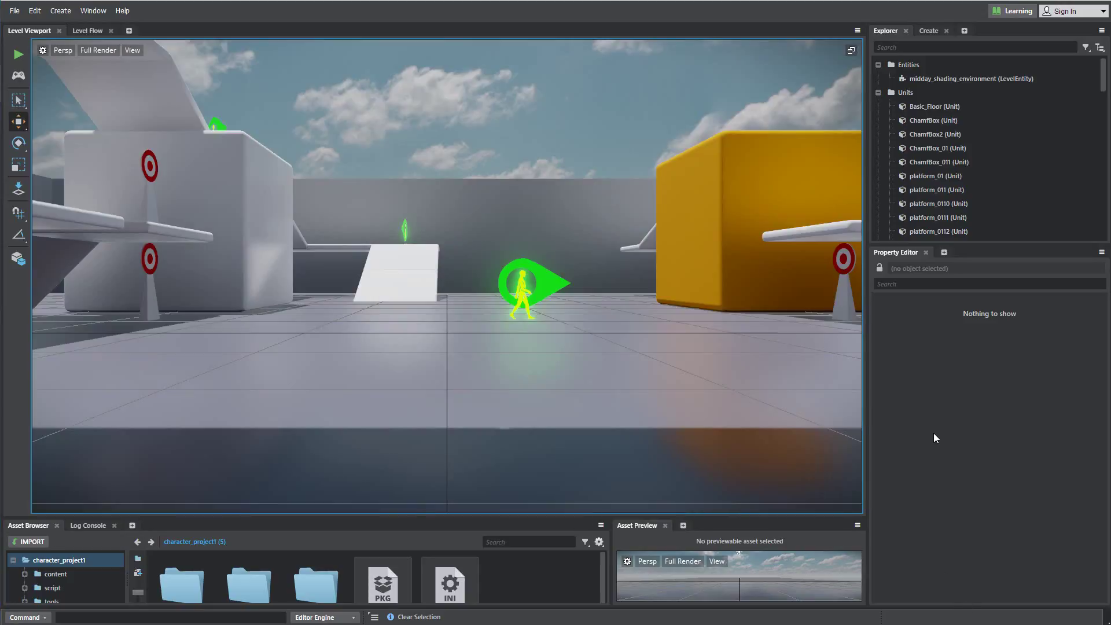
pyautogui.click(851, 50)
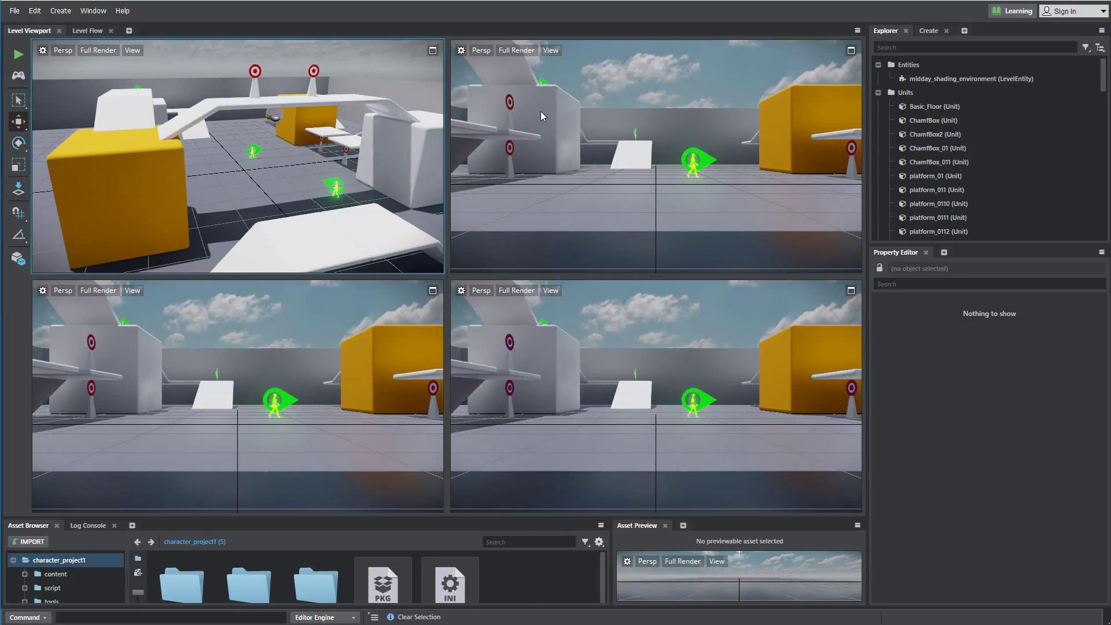
# Try the Density material display mode in the upper-right of the four views.
pyautogui.click(513, 54)
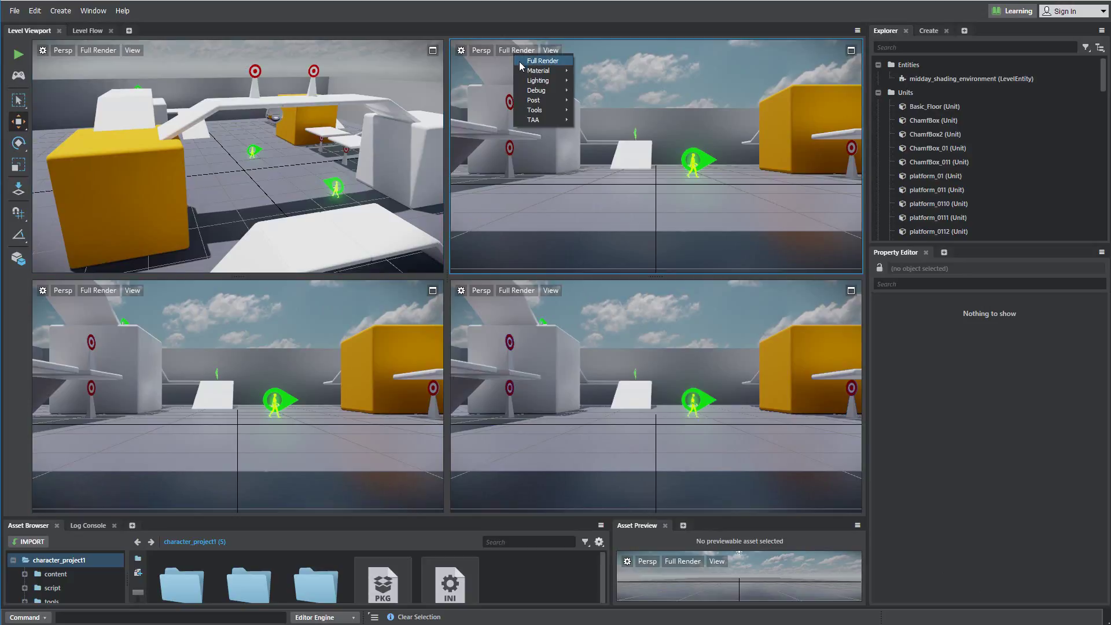
pyautogui.moveTo(526, 72)
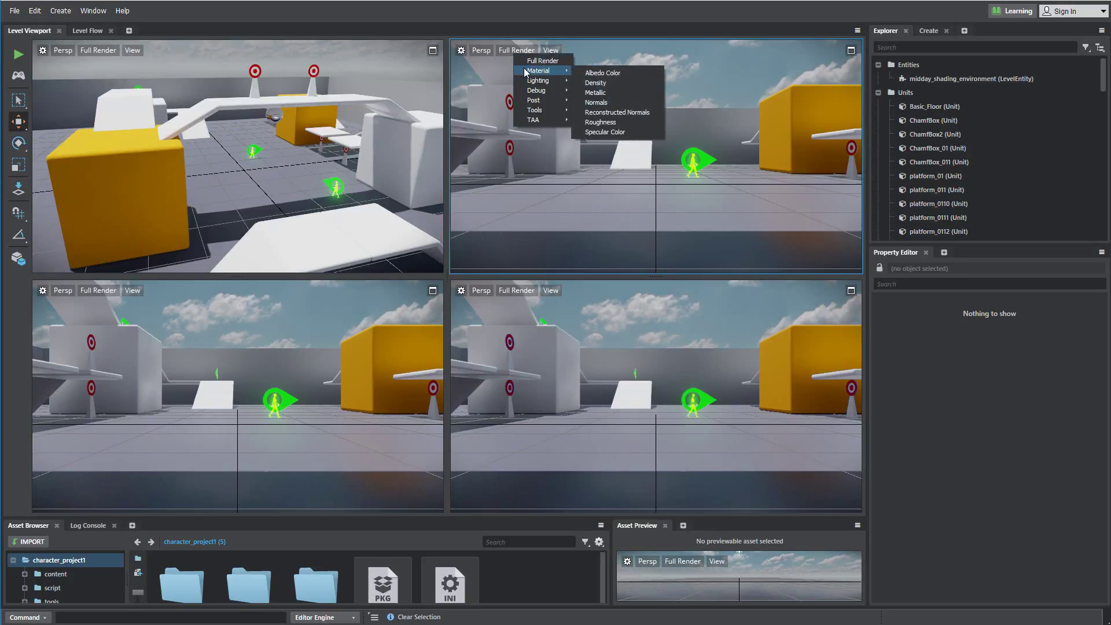
pyautogui.click(612, 84)
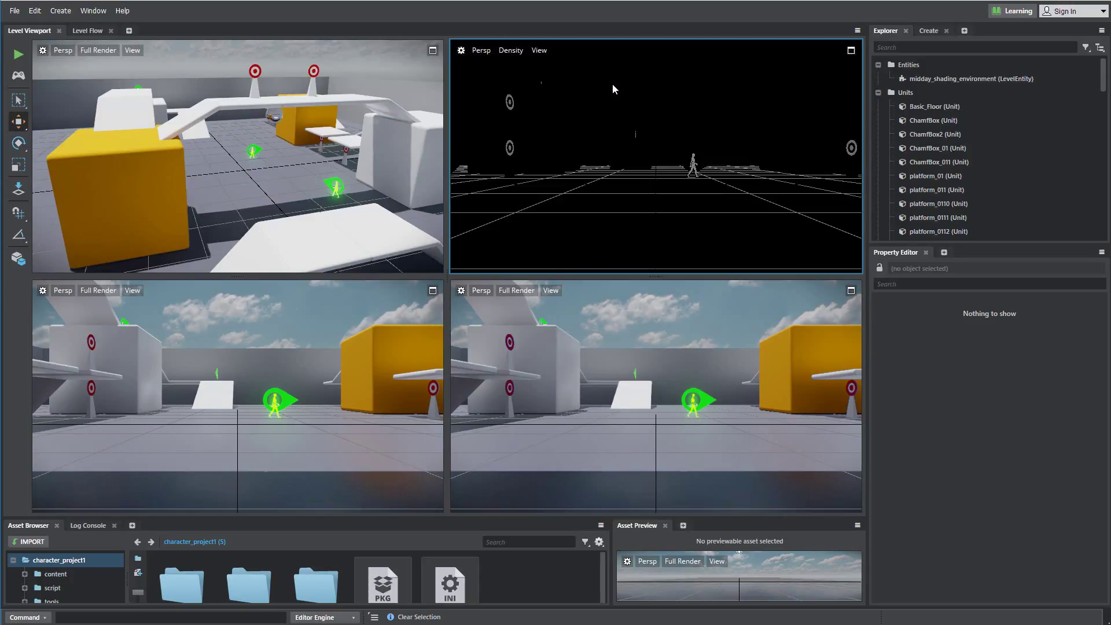
# Show the upper-right of the four views in the Albedo Color material display mode.
pyautogui.click(510, 50)
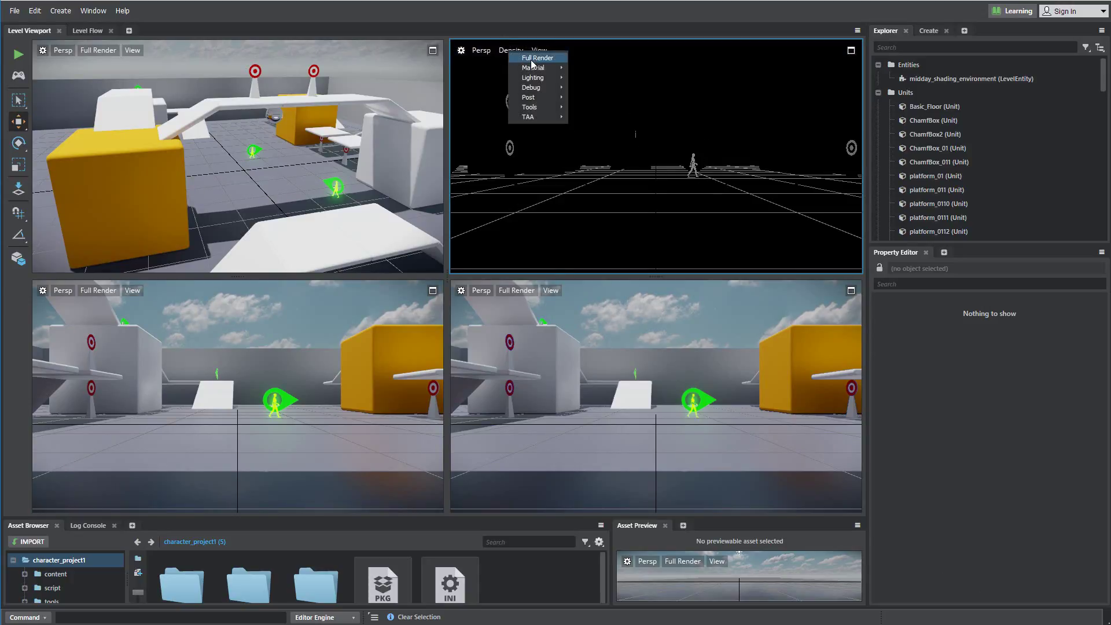
pyautogui.moveTo(534, 73)
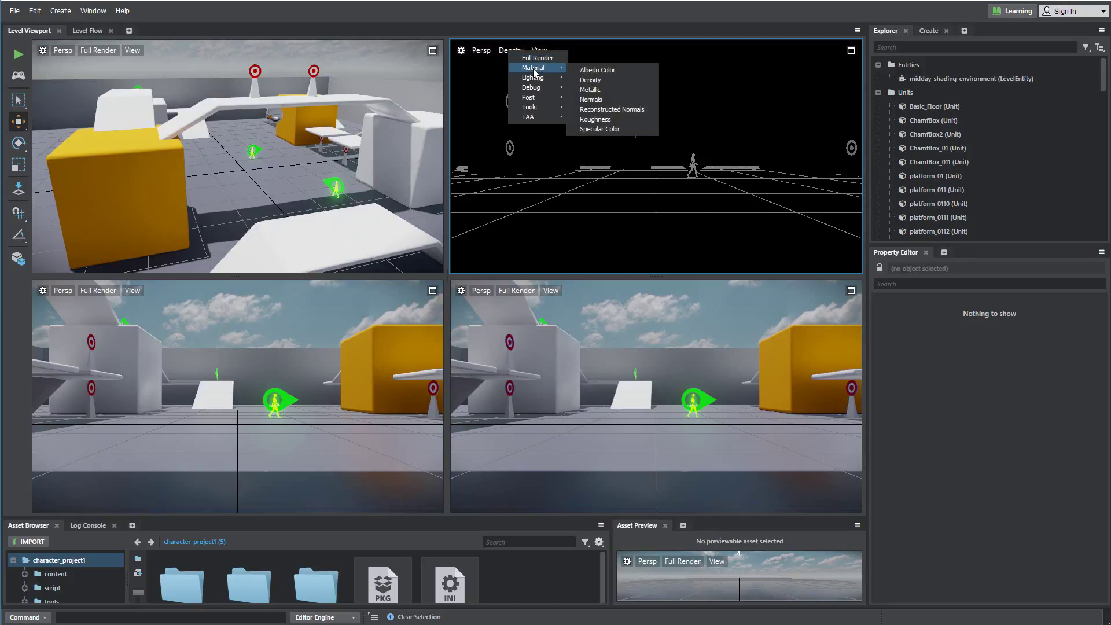
pyautogui.click(598, 70)
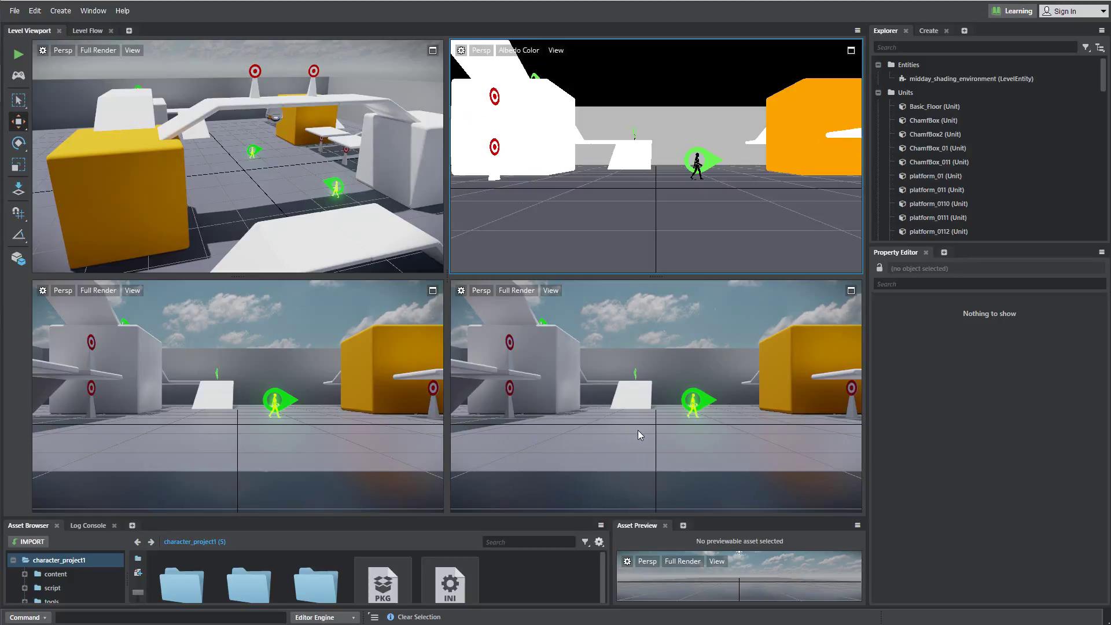
# Frame the whole level from above in the lower-right view and return the level viewport to a single view.
pyautogui.moveTo(666, 426)
pyautogui.keyDown('alt'); pyautogui.mouseDown(button='right')
pyautogui.moveTo(677, 433)
pyautogui.moveTo(659, 549)
pyautogui.moveTo(701, 532)
pyautogui.mouseUp(button='right'); pyautogui.keyUp('alt')
pyautogui.scroll(-10, 690, 458)
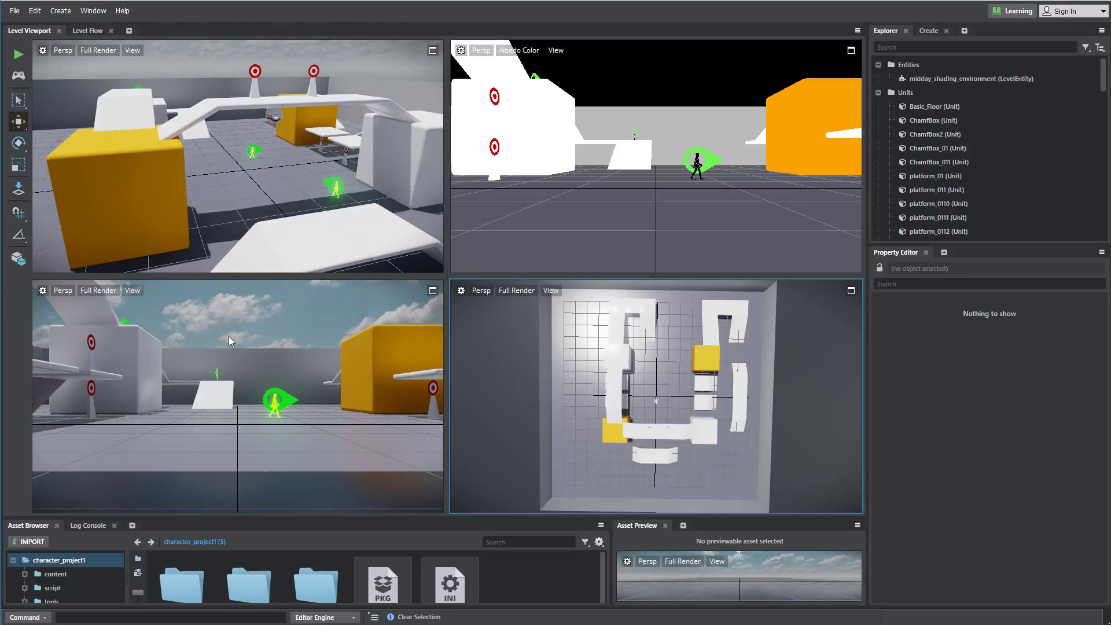
pyautogui.click(850, 51)
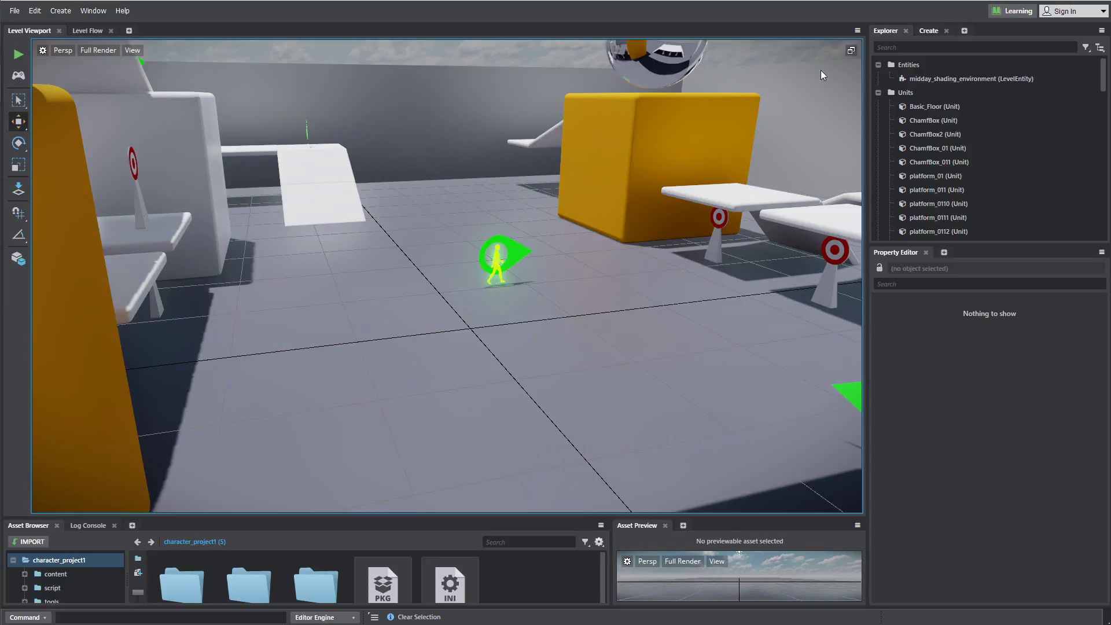
# Place one Cube primitive on the floor near the grid origin, at about X 0.53, Y 0.22, and end placement.
pyautogui.click(929, 32)
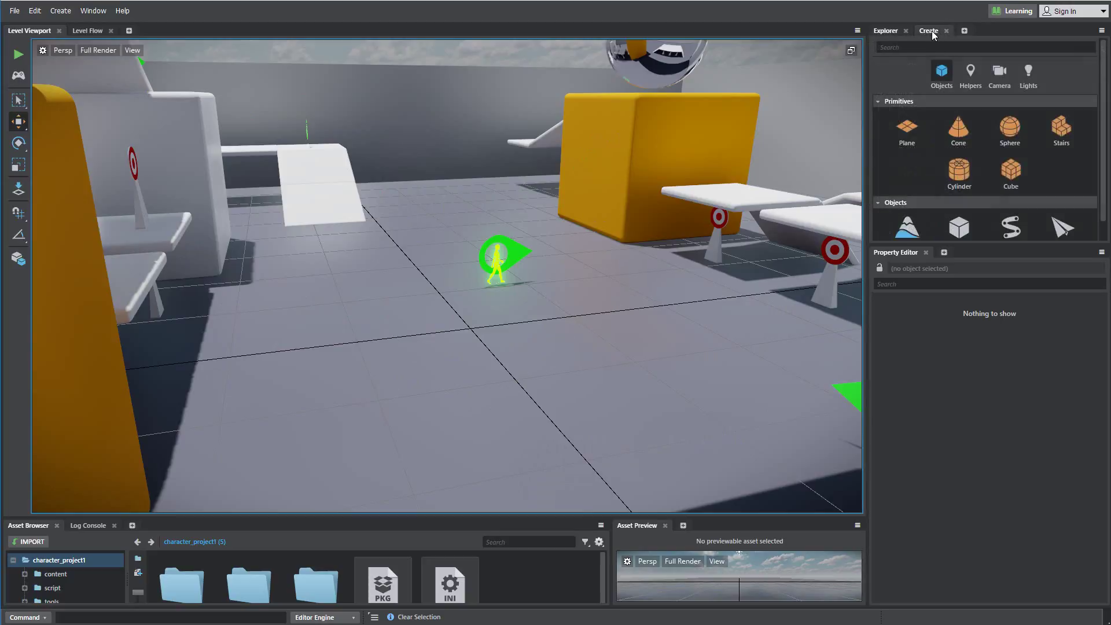
pyautogui.click(1016, 174)
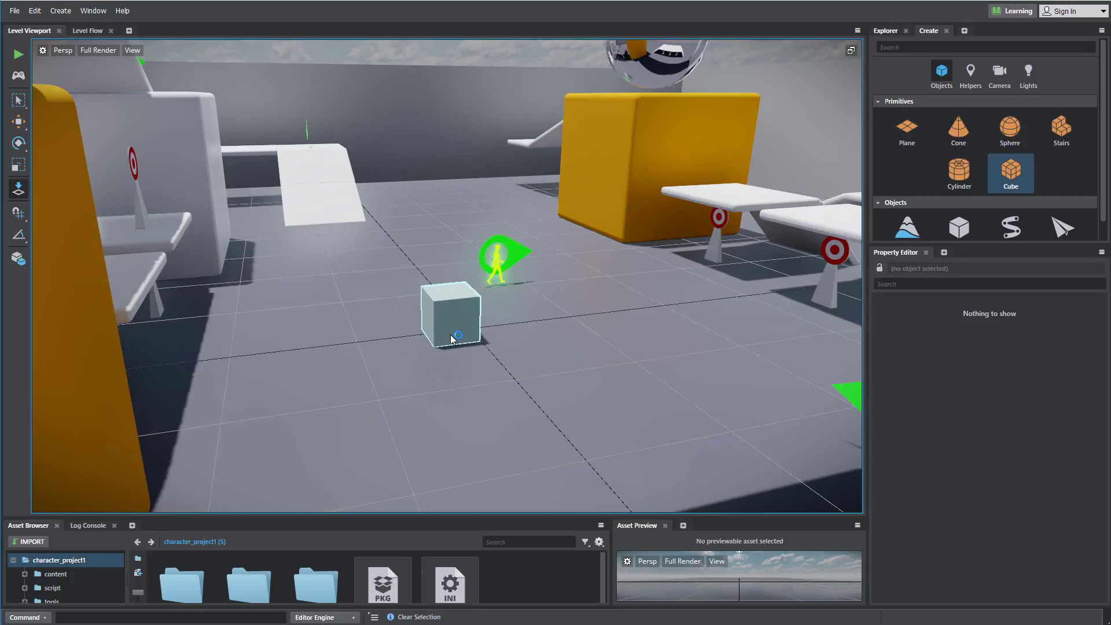
pyautogui.click(453, 334)
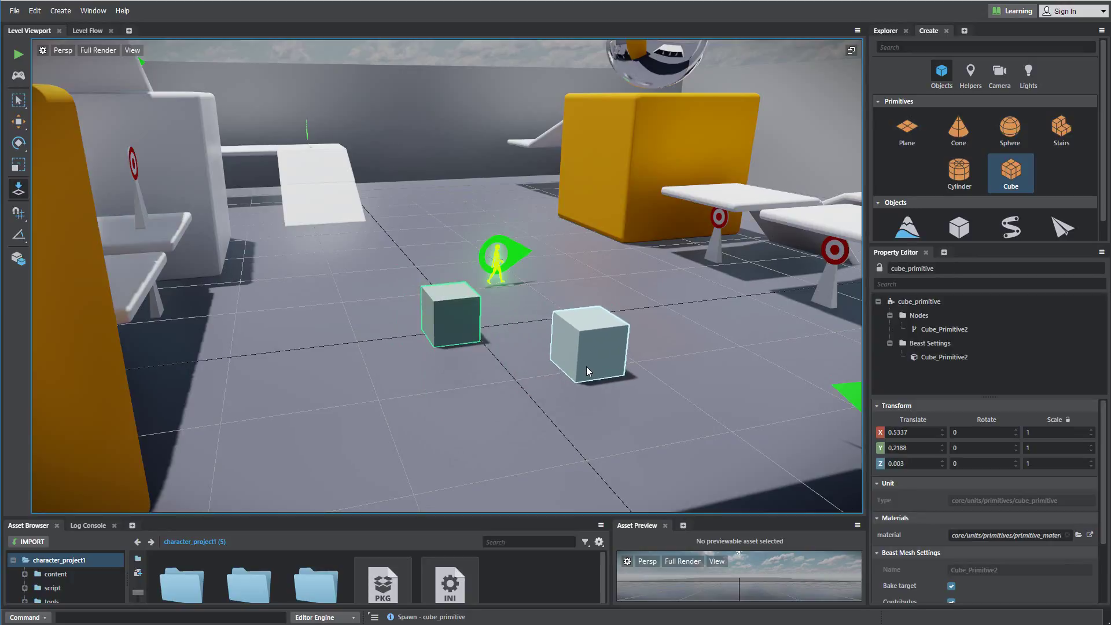
pyautogui.press('w')
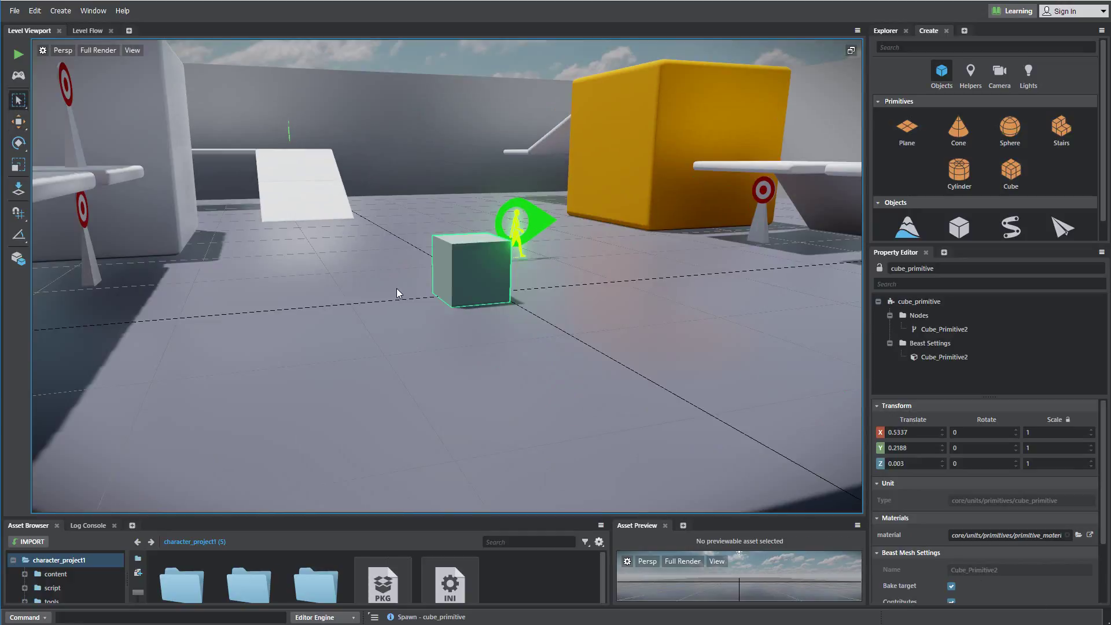
# Practise selecting objects by picking the cube, the large orange box and the cube again.
pyautogui.click(485, 272)
pyautogui.click(652, 146)
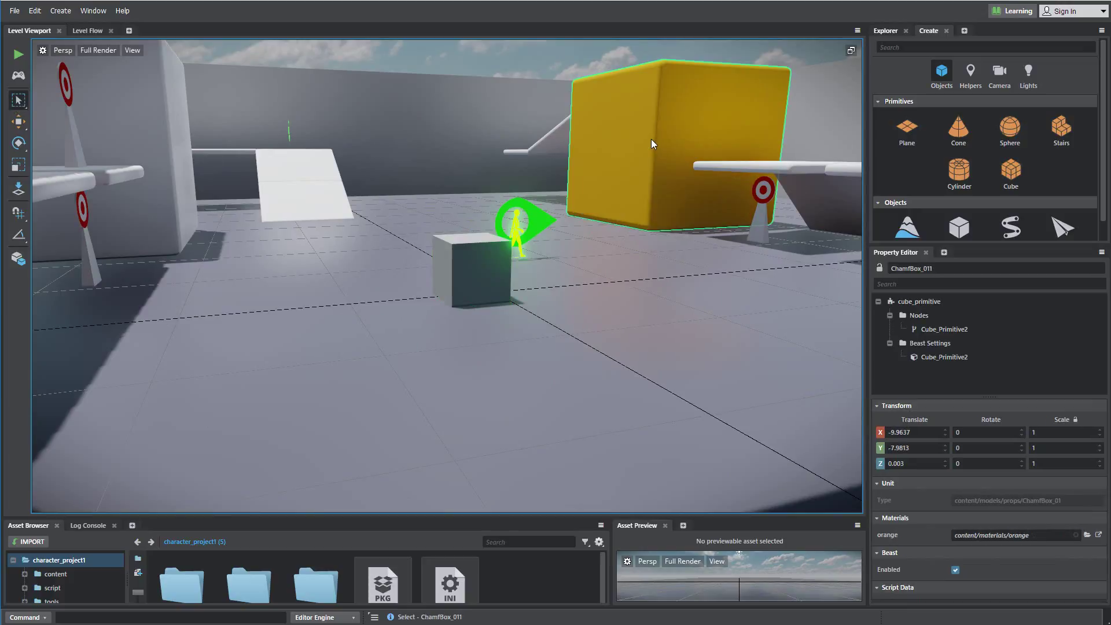
pyautogui.click(495, 268)
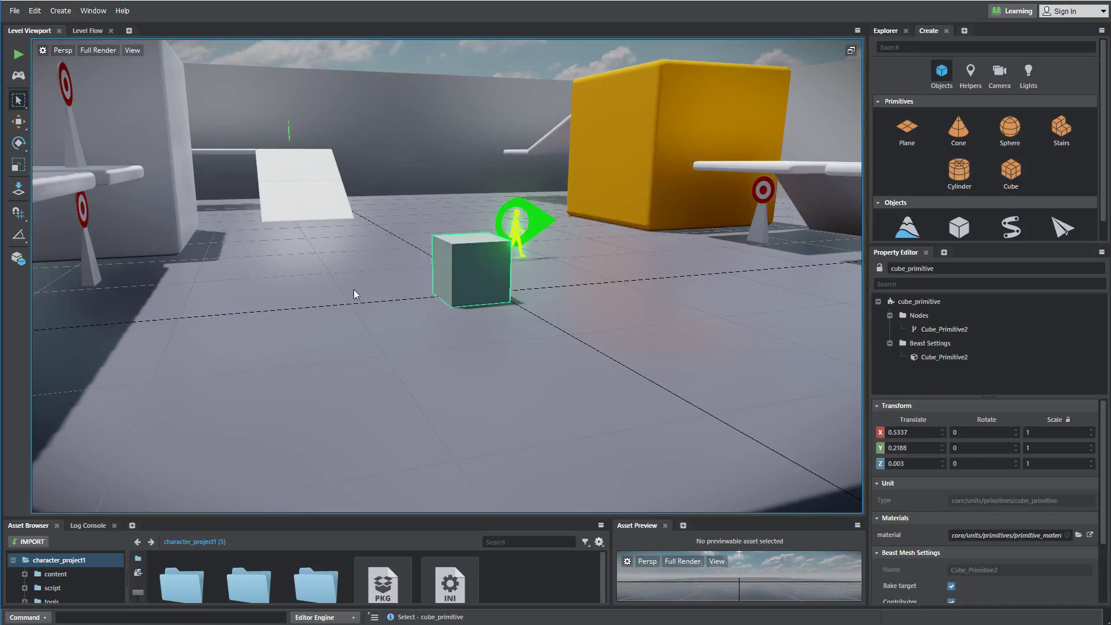
# Move the cube along its axes and planes to about X 0.63, Y 0.36, Z 0.60, raised above the floor.
pyautogui.click(18, 121)
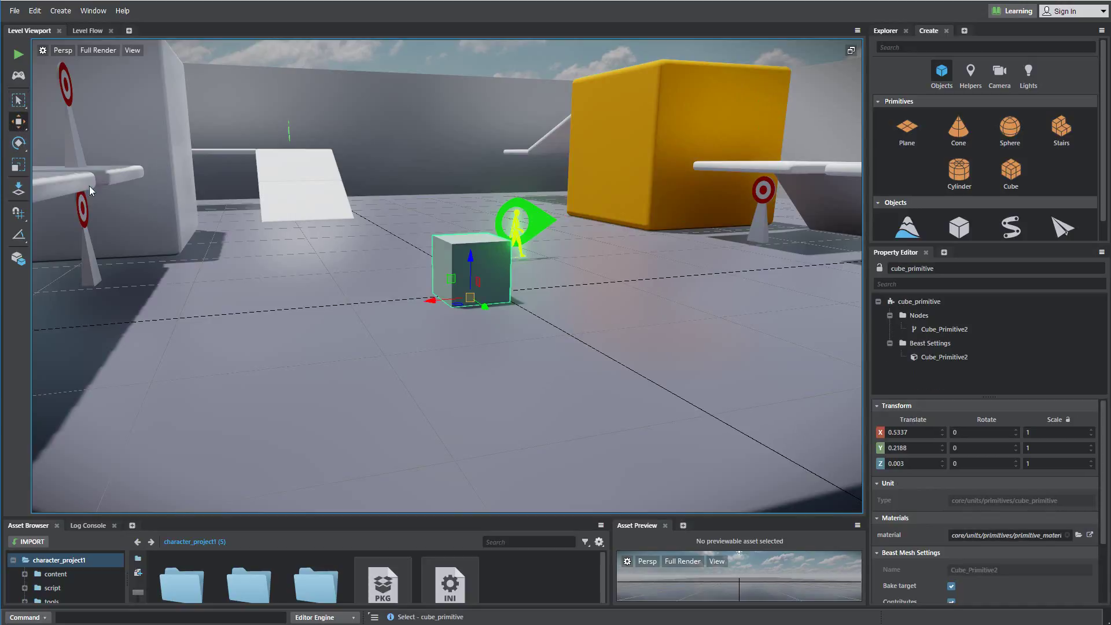
pyautogui.moveTo(430, 301); pyautogui.dragTo(460, 352)
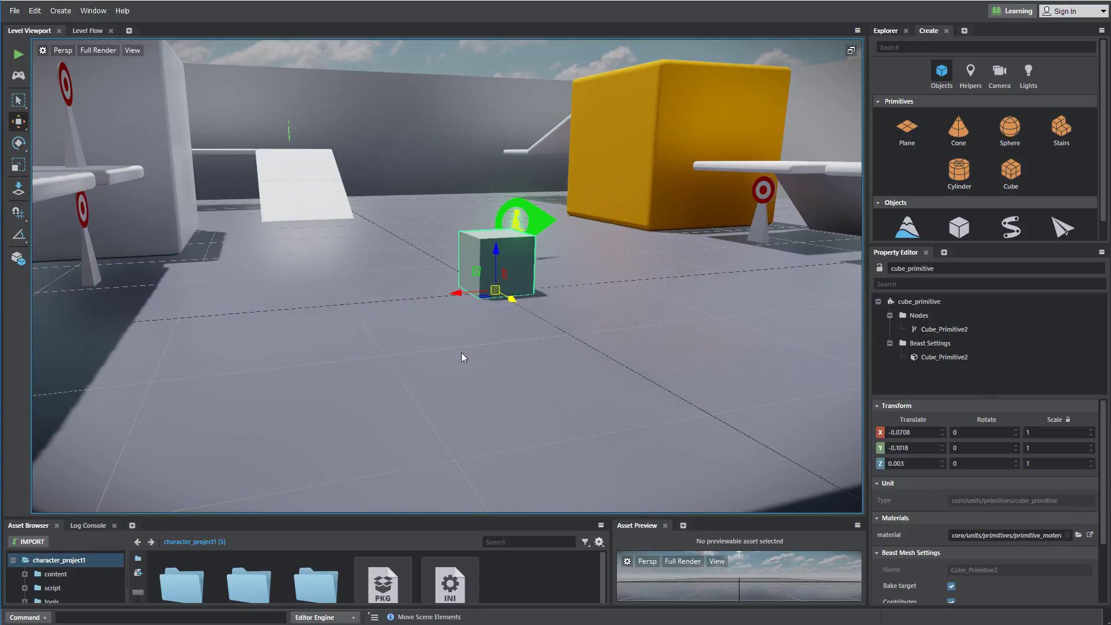
pyautogui.moveTo(495, 252); pyautogui.dragTo(464, 246)
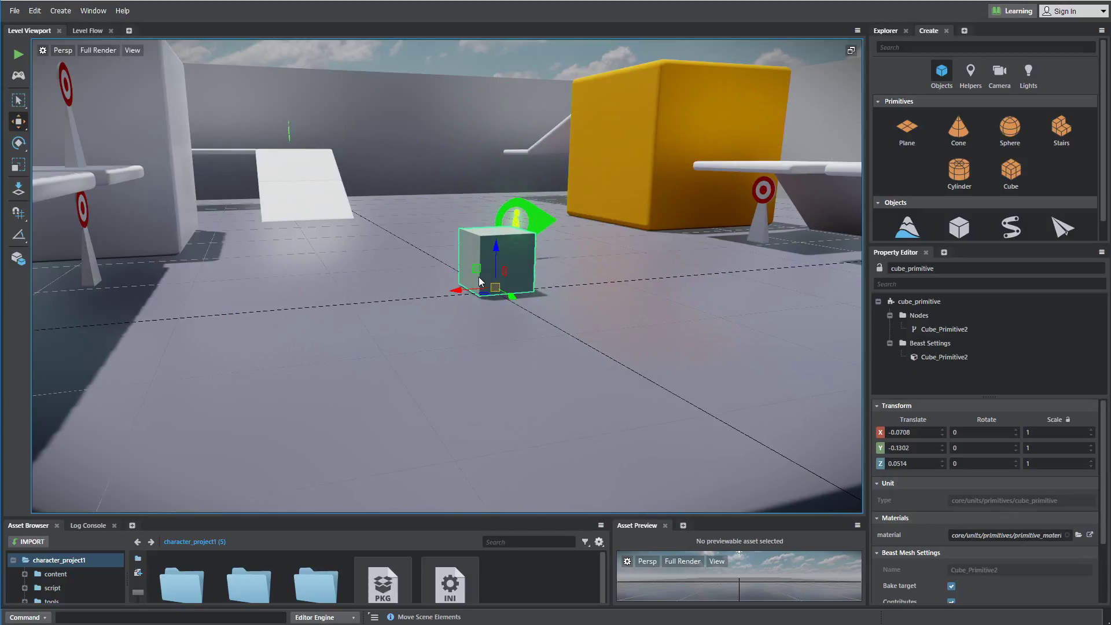
pyautogui.moveTo(478, 284)
pyautogui.mouseDown()
pyautogui.moveTo(478, 168)
pyautogui.moveTo(315, 144)
pyautogui.moveTo(313, 243)
pyautogui.moveTo(469, 251)
pyautogui.moveTo(580, 239)
pyautogui.moveTo(521, 148)
pyautogui.moveTo(459, 272)
pyautogui.moveTo(538, 302)
pyautogui.moveTo(522, 315)
pyautogui.mouseUp()
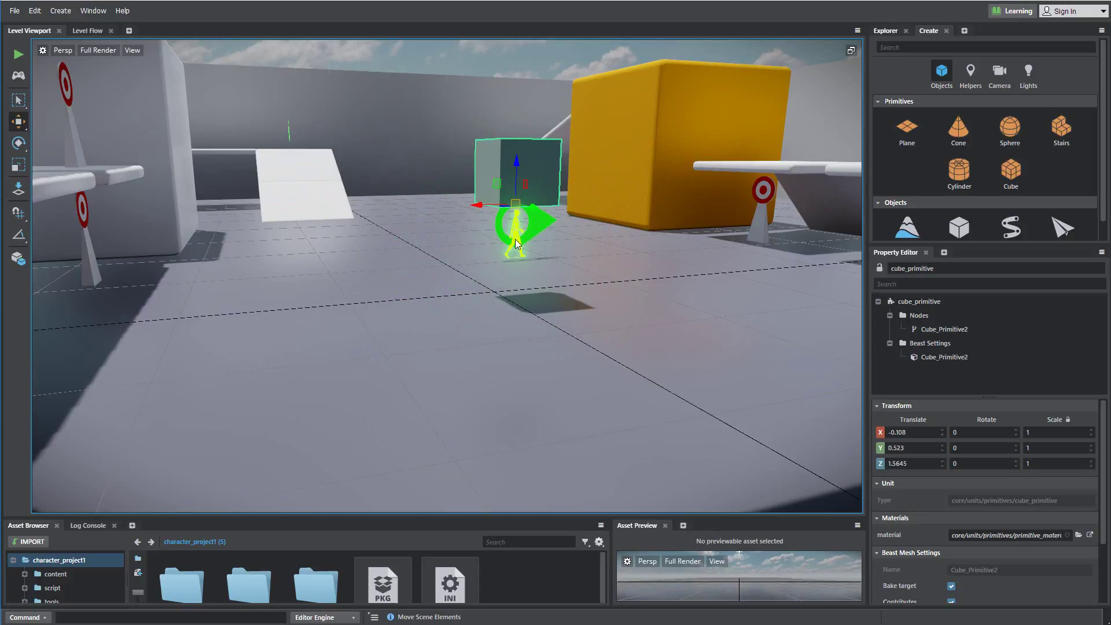
pyautogui.moveTo(519, 215)
pyautogui.mouseDown()
pyautogui.moveTo(520, 265)
pyautogui.moveTo(509, 202)
pyautogui.moveTo(602, 159)
pyautogui.moveTo(485, 160)
pyautogui.moveTo(486, 231)
pyautogui.moveTo(469, 270)
pyautogui.mouseUp()
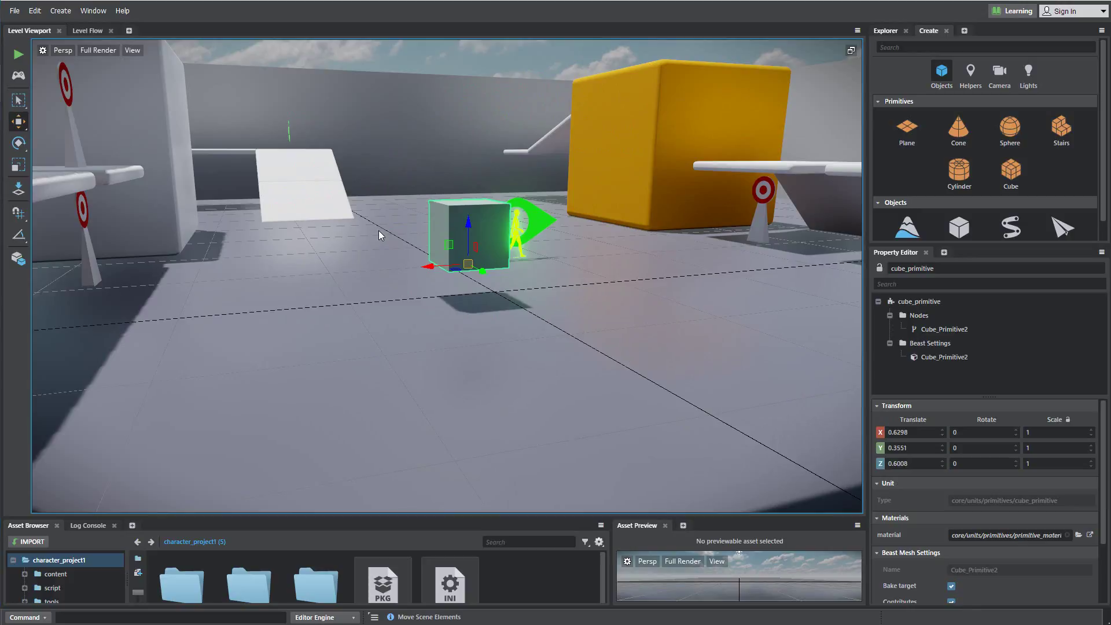
# Rotate the cube to about 15.0 degrees in X, -5.3 in Y and 0.7 in Z.
pyautogui.click(18, 143)
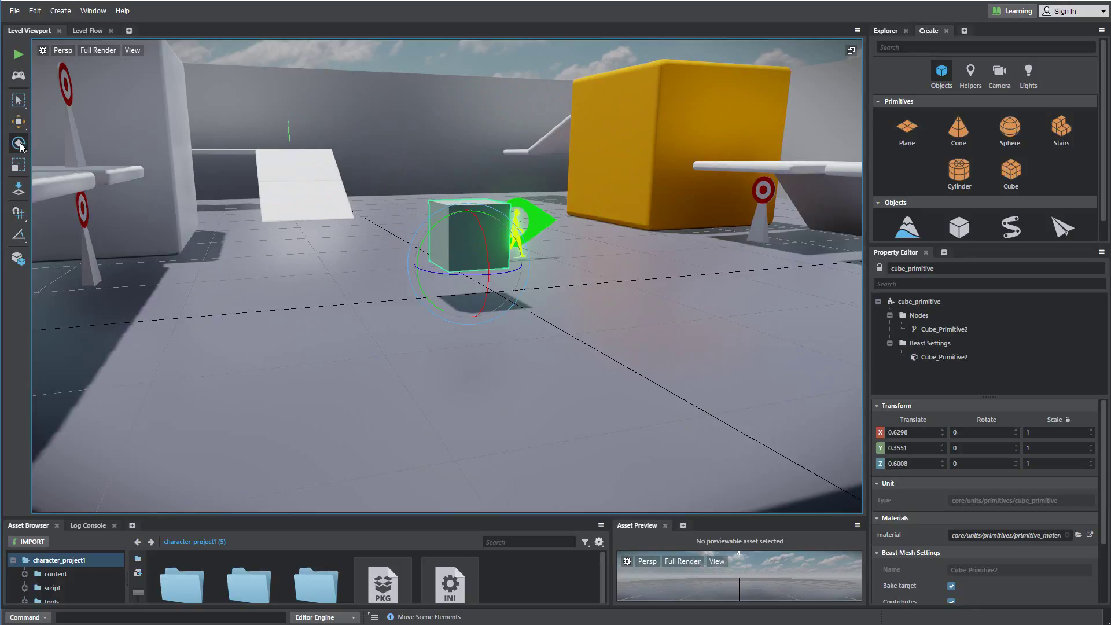
pyautogui.moveTo(456, 272)
pyautogui.mouseDown()
pyautogui.moveTo(494, 285)
pyautogui.moveTo(607, 274)
pyautogui.moveTo(456, 279)
pyautogui.mouseUp()
pyautogui.moveTo(481, 231); pyautogui.dragTo(537, 222)
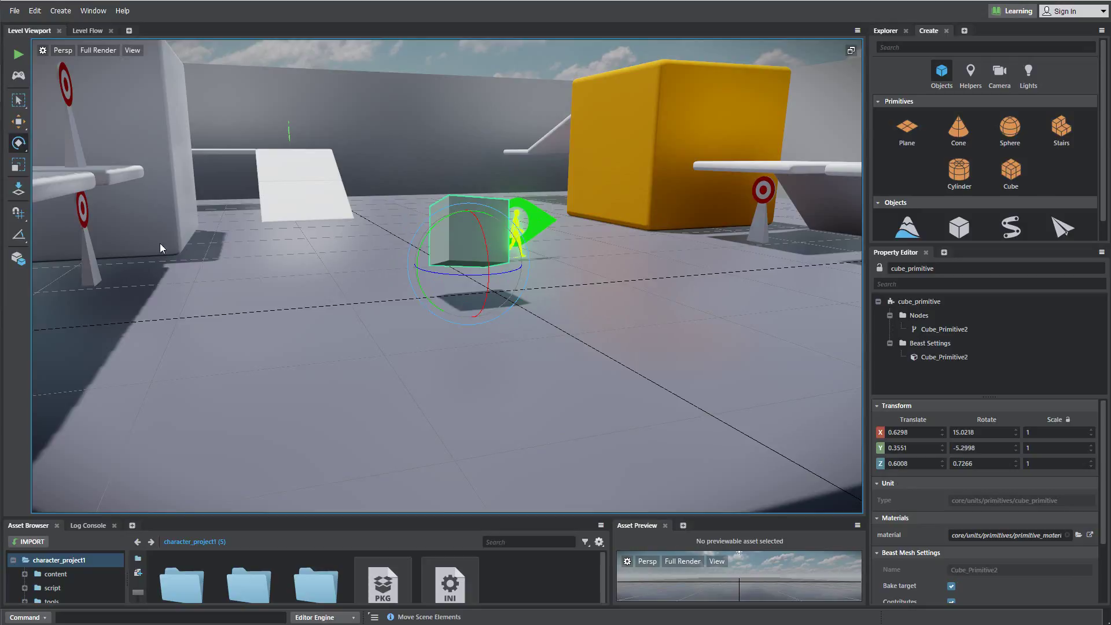
# Scale the cube along single axes and uniformly to about 2.56 in X, 3.06 in Y and 1.82 in Z.
pyautogui.click(22, 163)
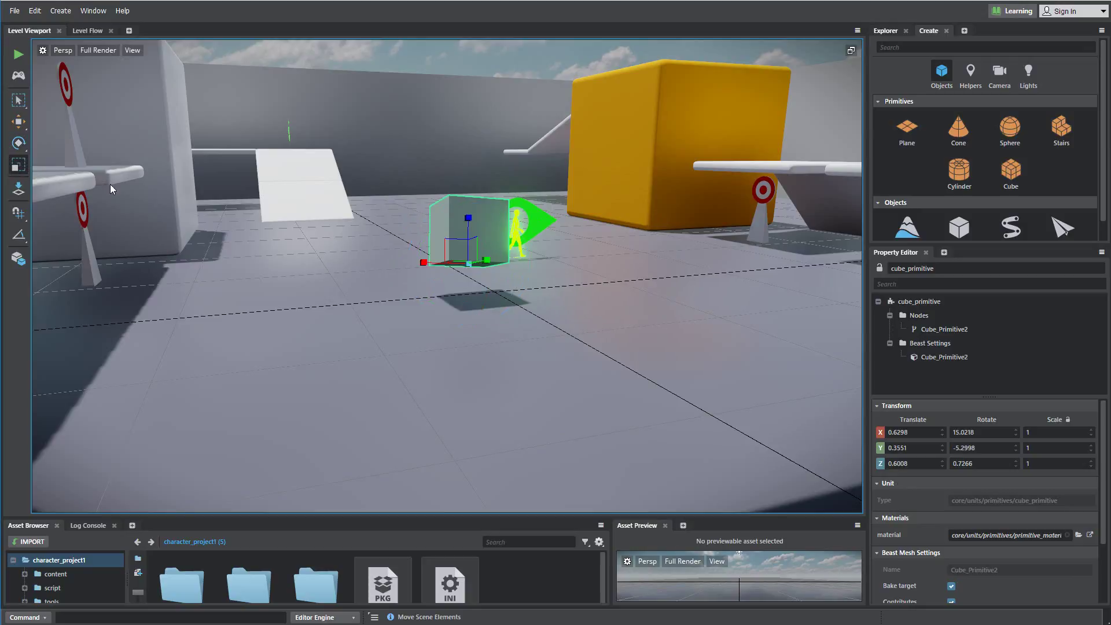
pyautogui.moveTo(468, 218); pyautogui.dragTo(469, 189)
pyautogui.moveTo(487, 260); pyautogui.dragTo(321, 253)
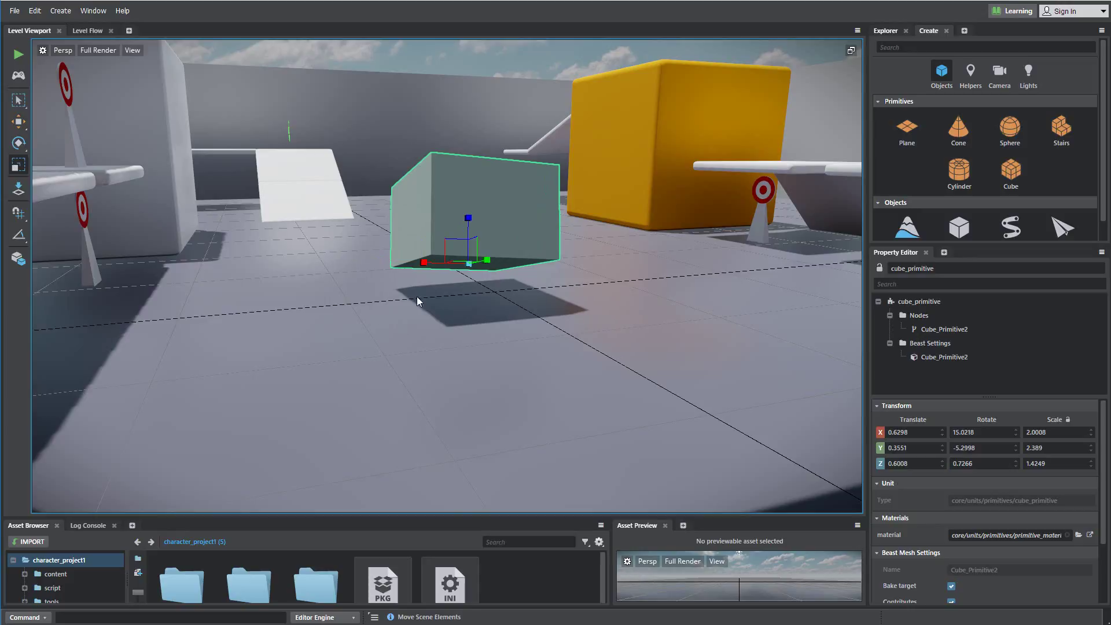
pyautogui.moveTo(468, 267); pyautogui.dragTo(484, 234)
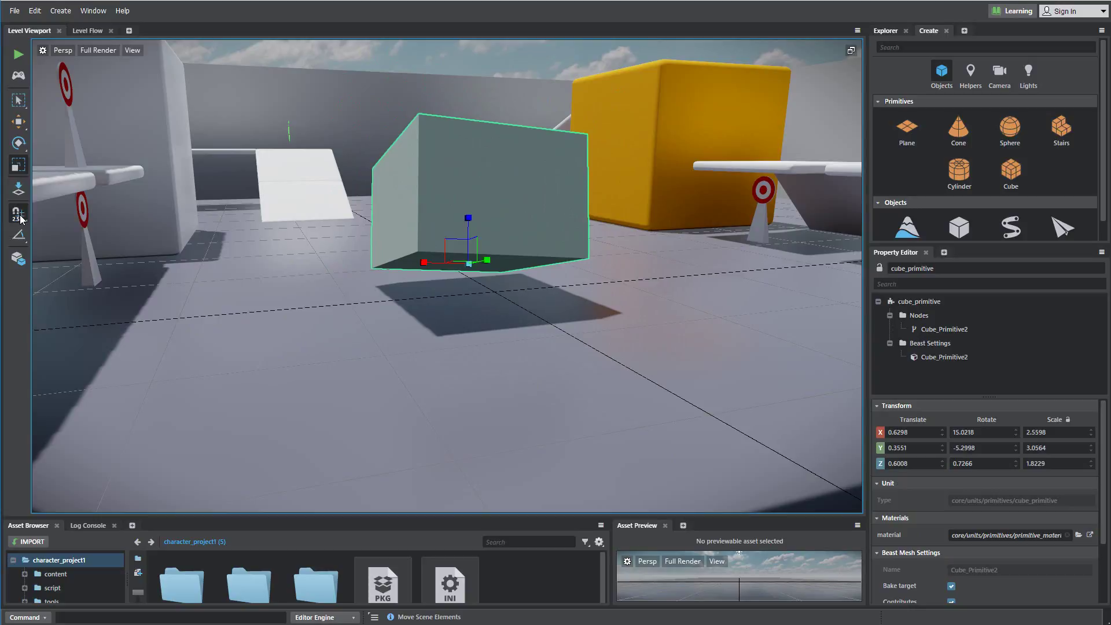
# With 2.5 m grid snapping on, move the scaled cube to about X 0.60, Y 2.30, Z 1.12.
pyautogui.click(21, 128)
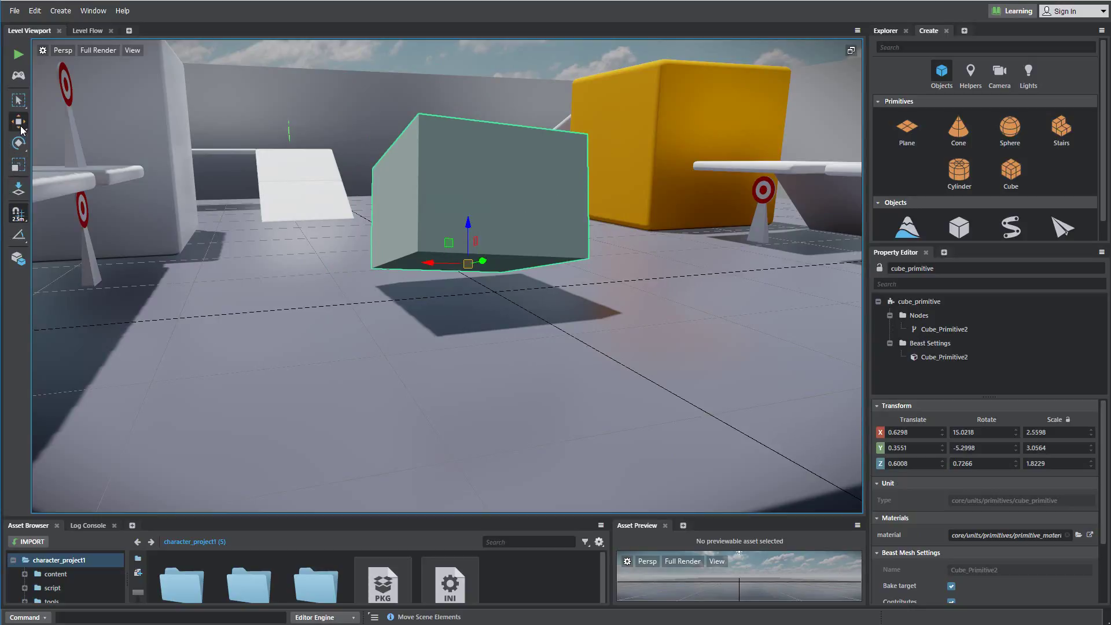
pyautogui.moveTo(483, 262); pyautogui.dragTo(518, 280)
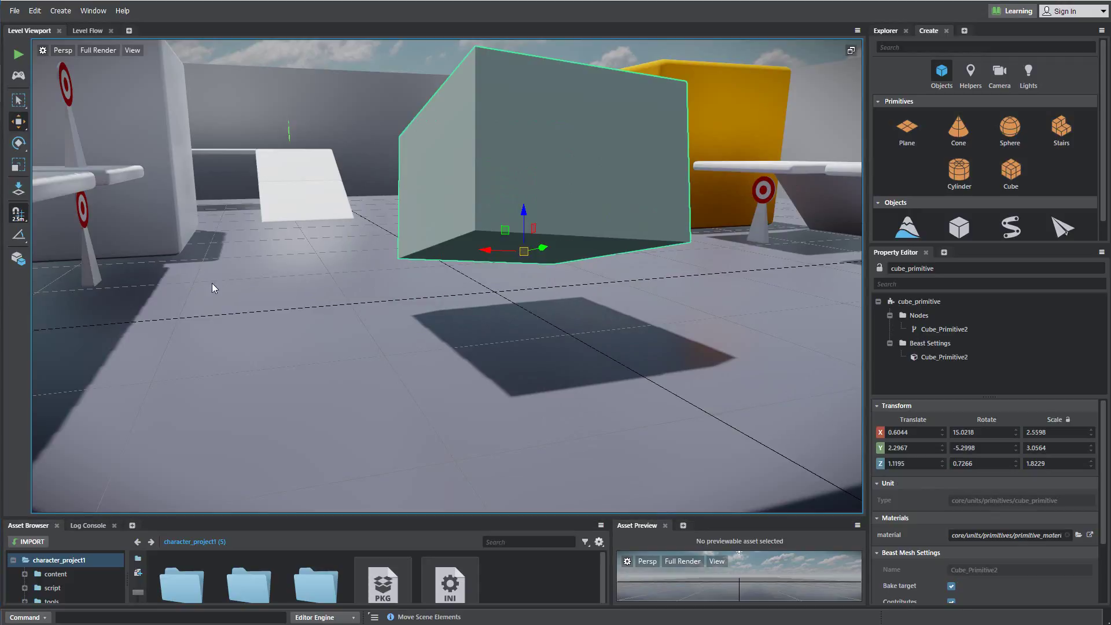
# Set the grid snap step to 1 m and move the cube to about X 0.64, Y -0.12, Z 0.47.
pyautogui.click(19, 217)
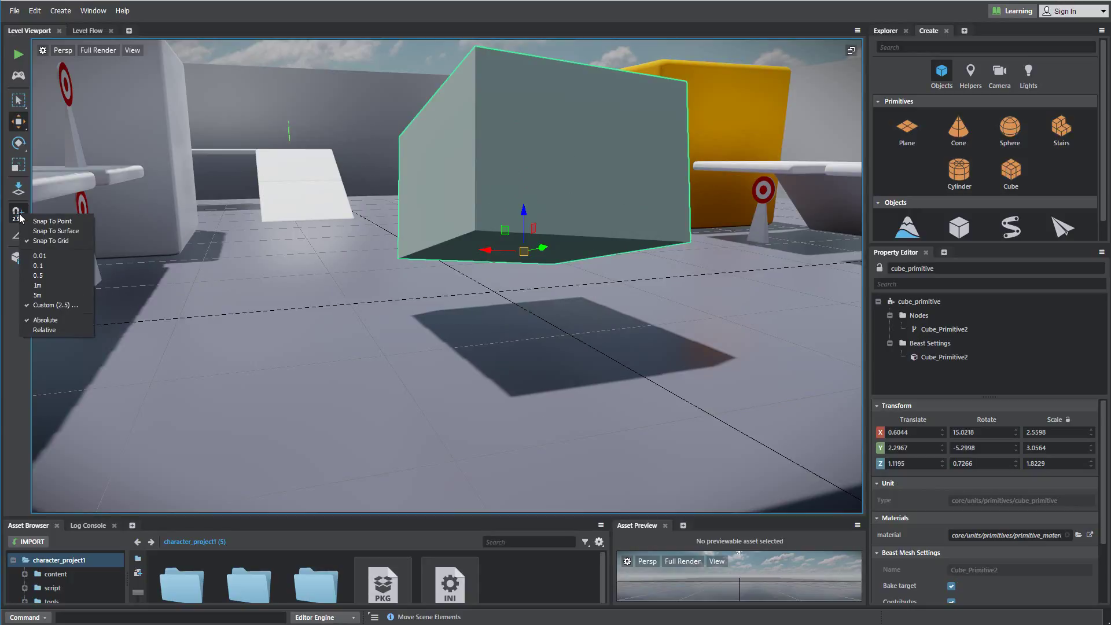
pyautogui.click(17, 231)
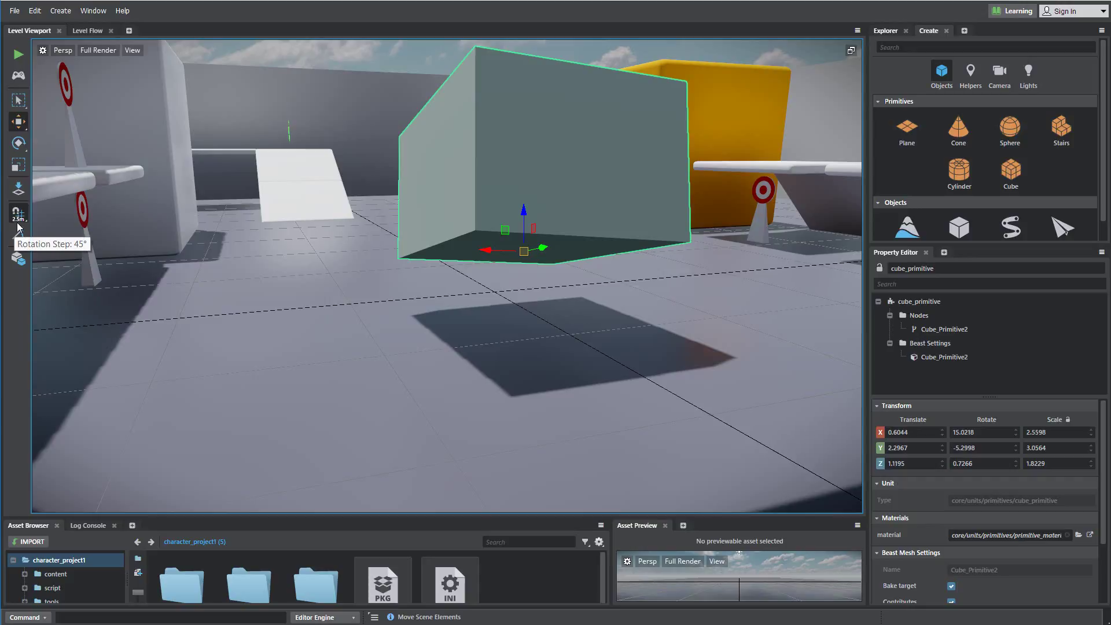
pyautogui.click(20, 215)
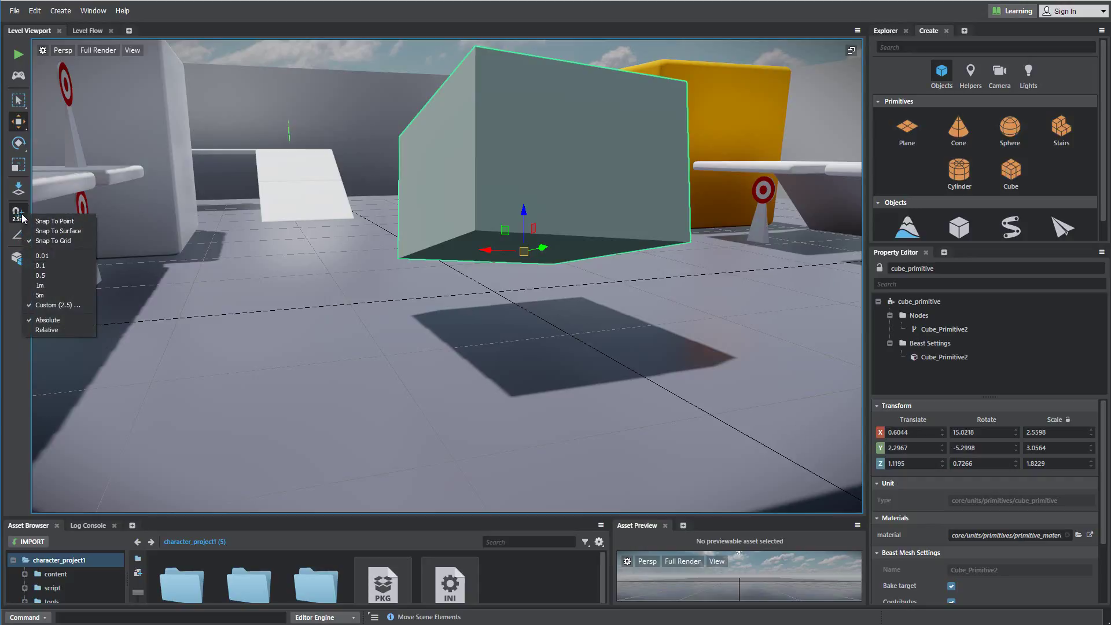
pyautogui.click(41, 285)
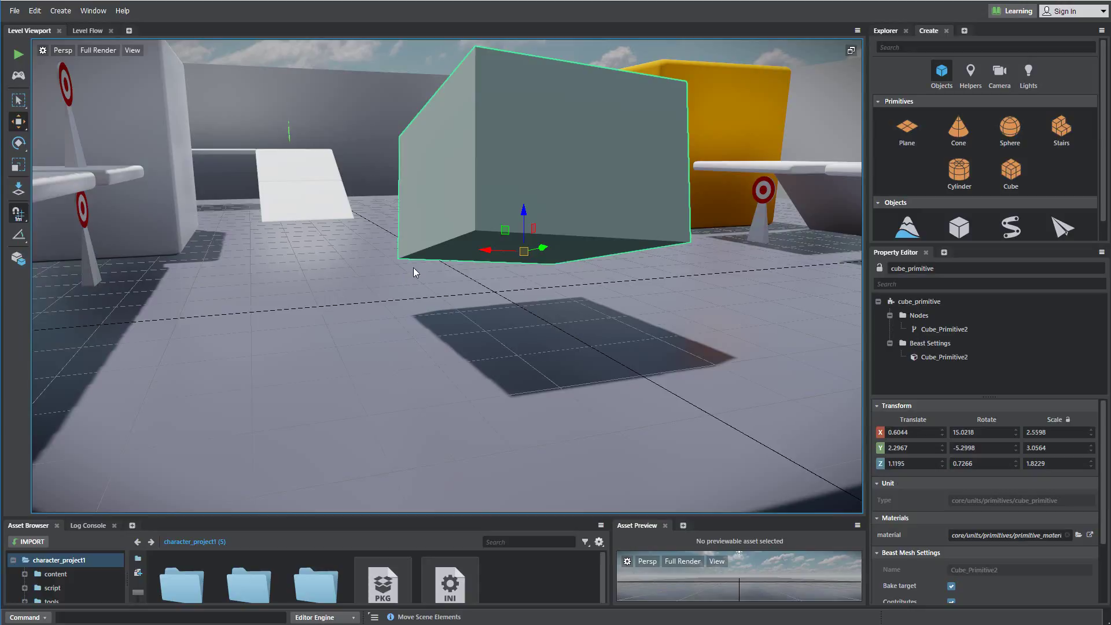
pyautogui.moveTo(544, 249); pyautogui.dragTo(448, 259)
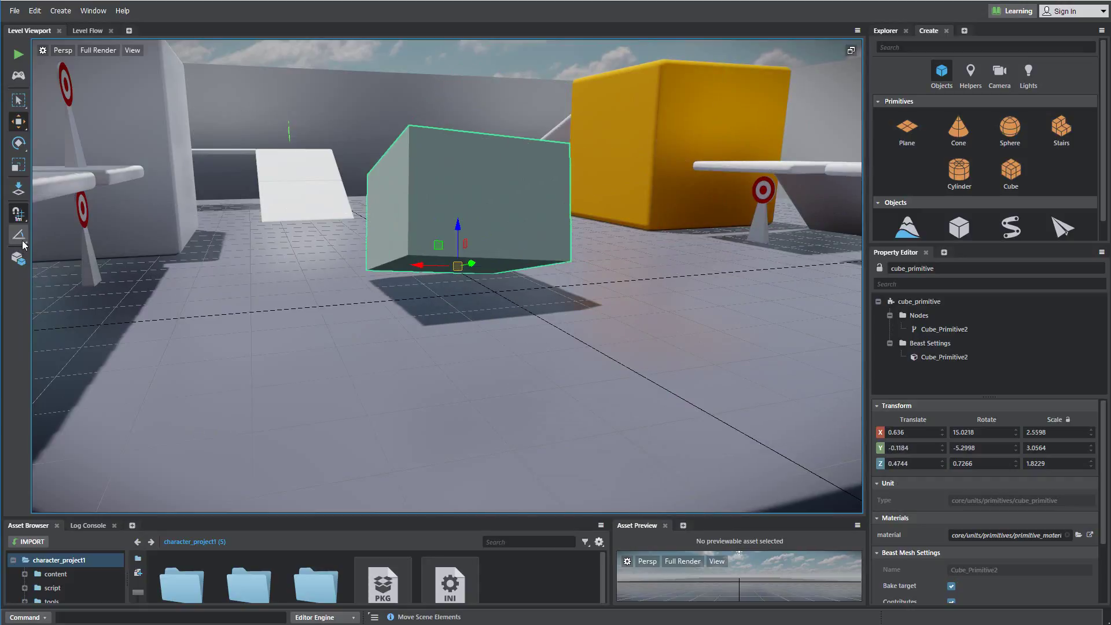
# Turn on 45° rotation snapping, try rotating the cube about its X axis, and check the available rotation steps.
pyautogui.click(24, 141)
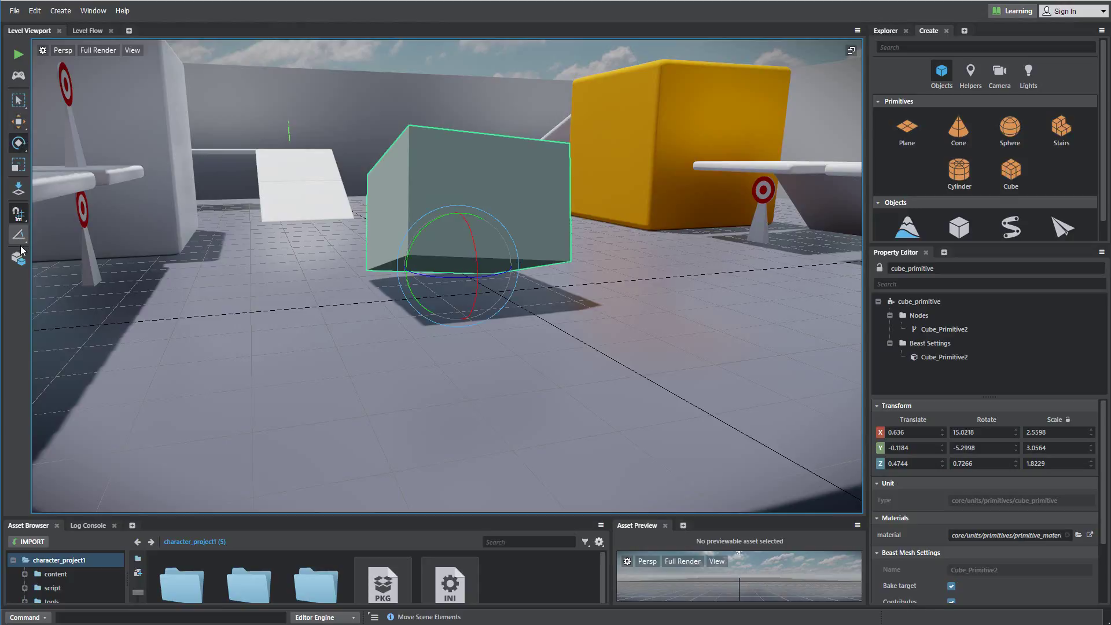
pyautogui.click(19, 233)
pyautogui.moveTo(475, 245); pyautogui.dragTo(452, 287)
pyautogui.click(26, 238)
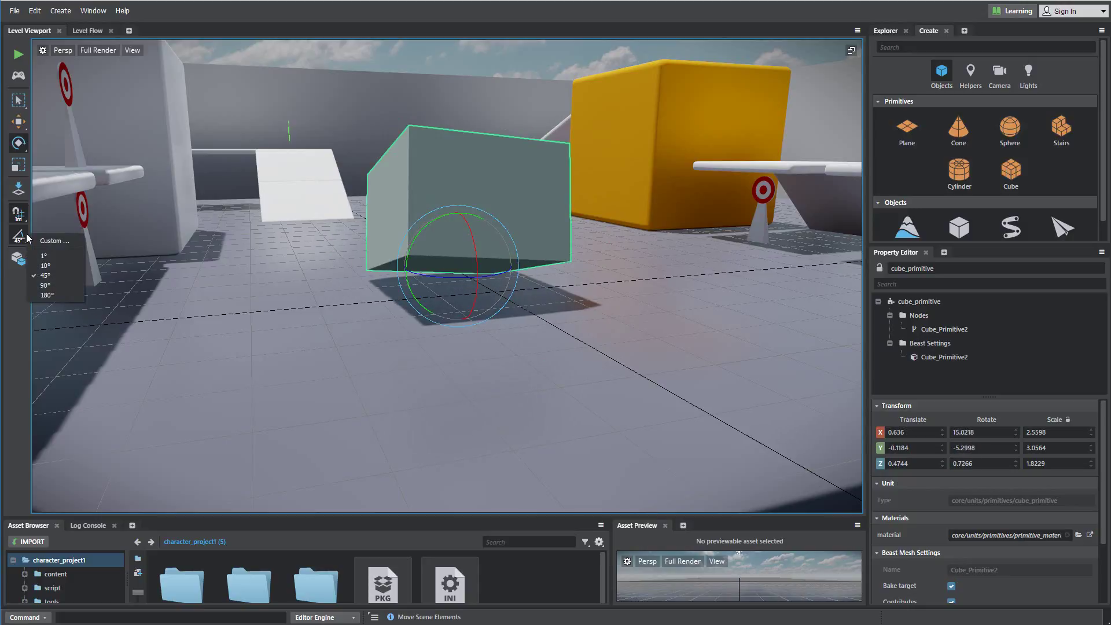
pyautogui.click(63, 241)
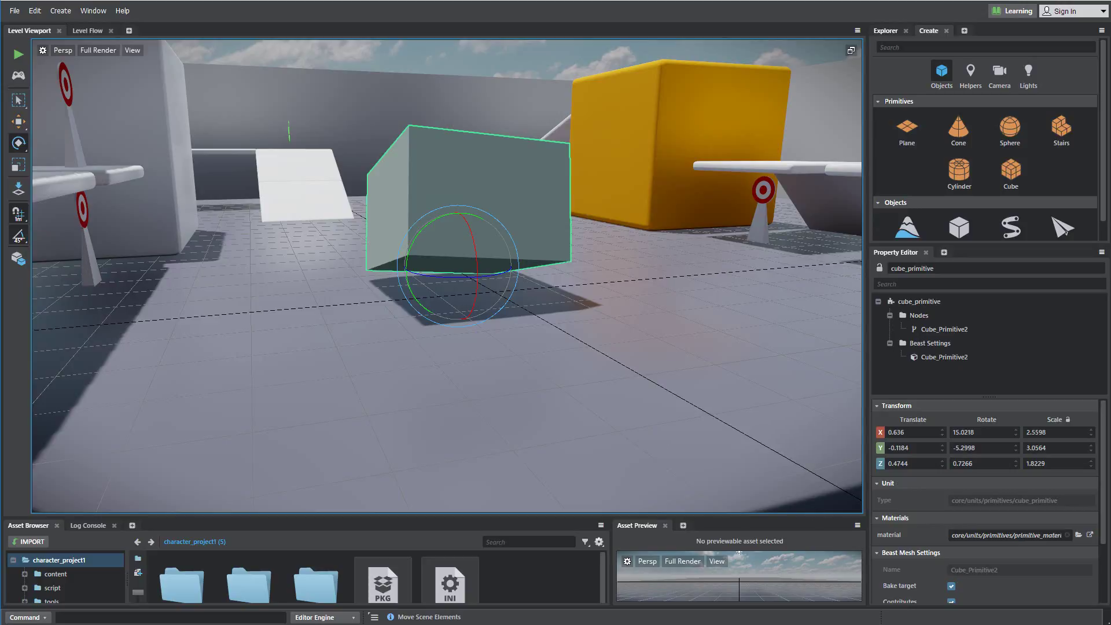
# With snapping off, cycle the selected cube through the Move, Rotate and Scale tools.
pyautogui.press('w')
pyautogui.click(480, 174)
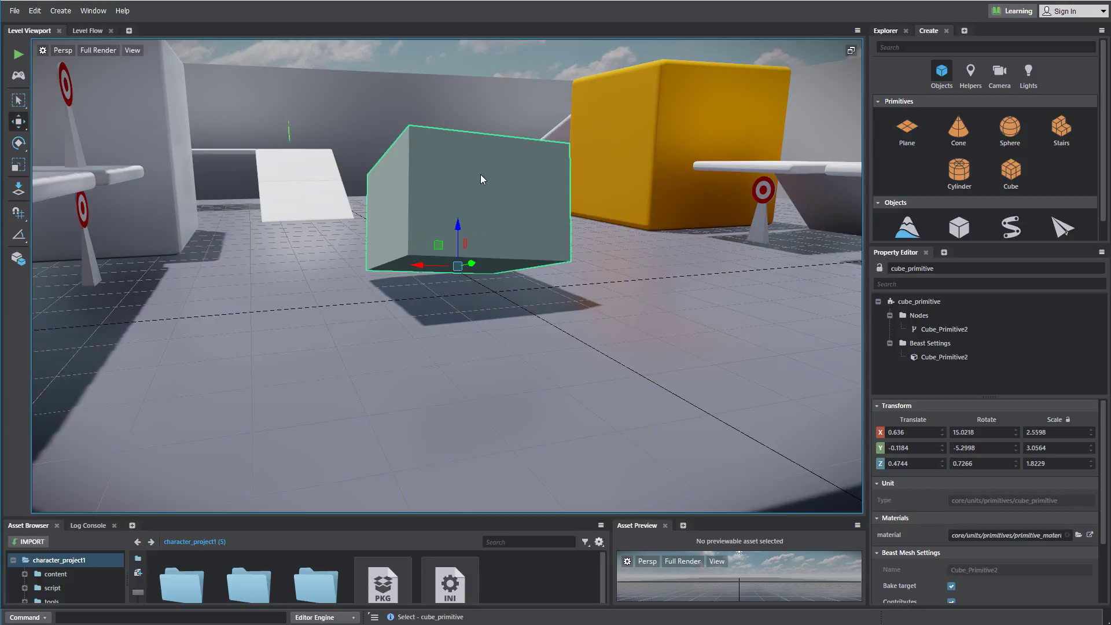
pyautogui.press('e')
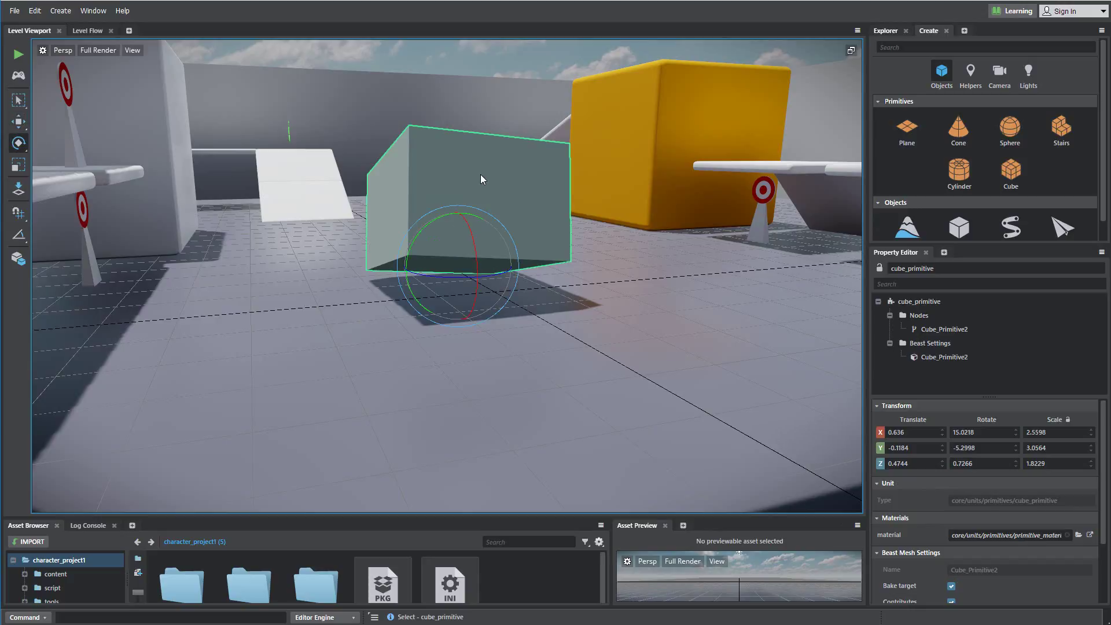
pyautogui.press('r')
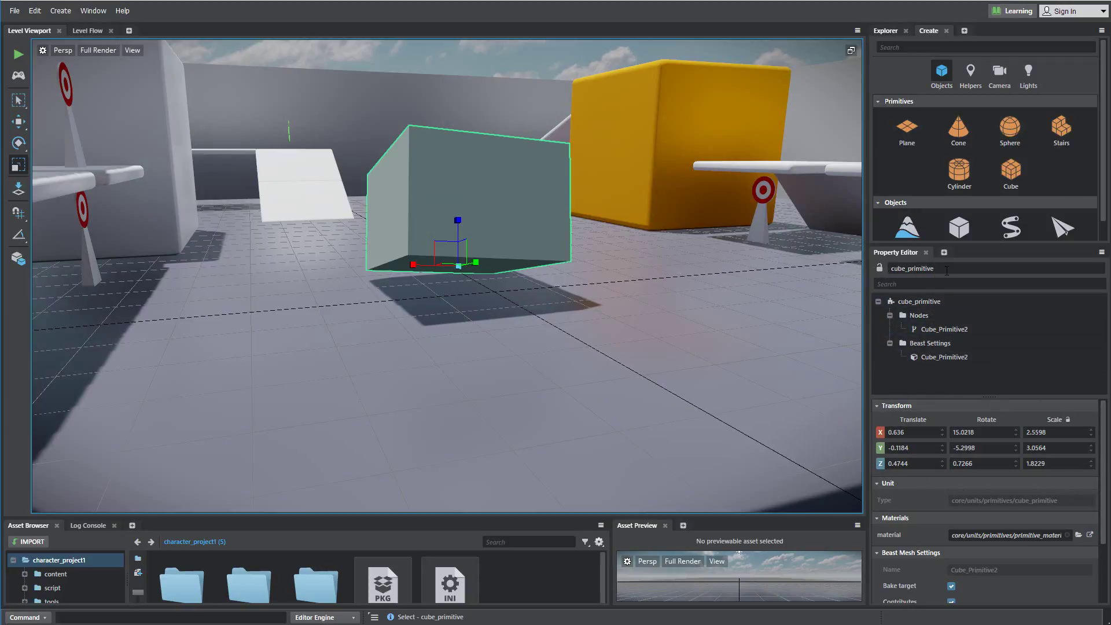
# Set the cube's translation to 0 in X, Y and Z.
pyautogui.click(914, 433)
pyautogui.write('0')
pyautogui.press('Tab')
pyautogui.write('0')
pyautogui.press('Tab')
pyautogui.write('0')
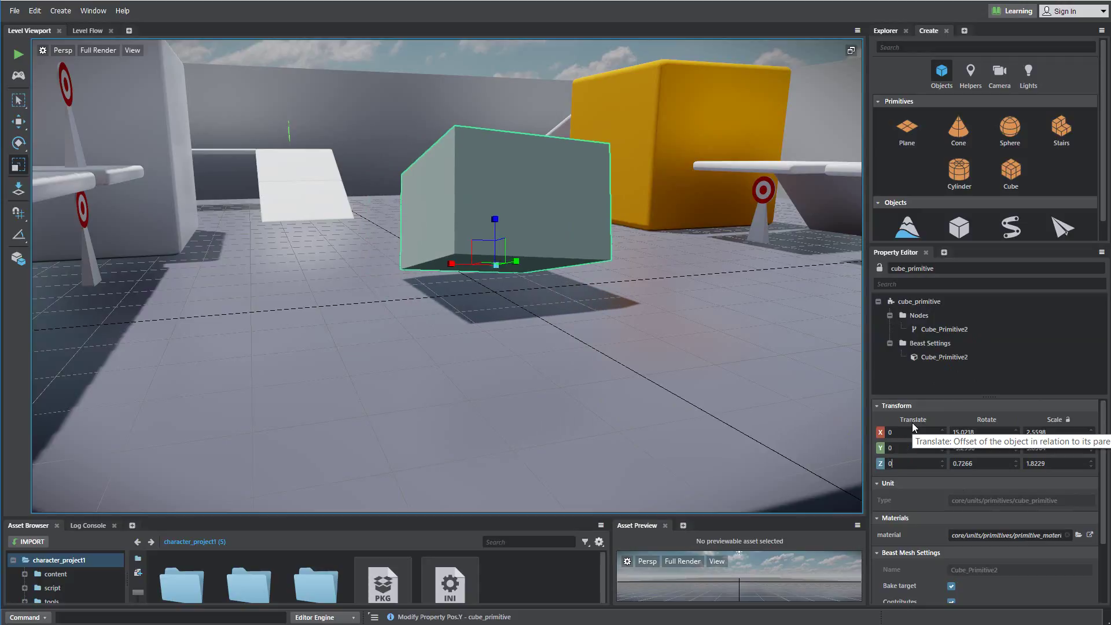
pyautogui.press('Tab')
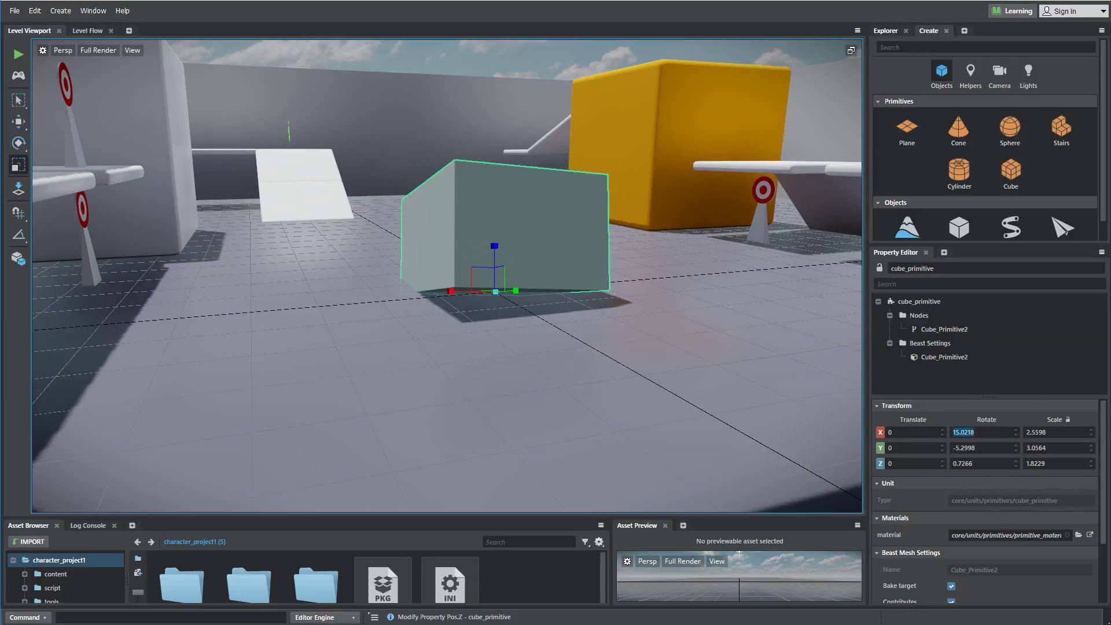
# Reset the cube's rotation to 0 in X, Y and Z.
pyautogui.write('0')
pyautogui.press('Tab')
pyautogui.write('0')
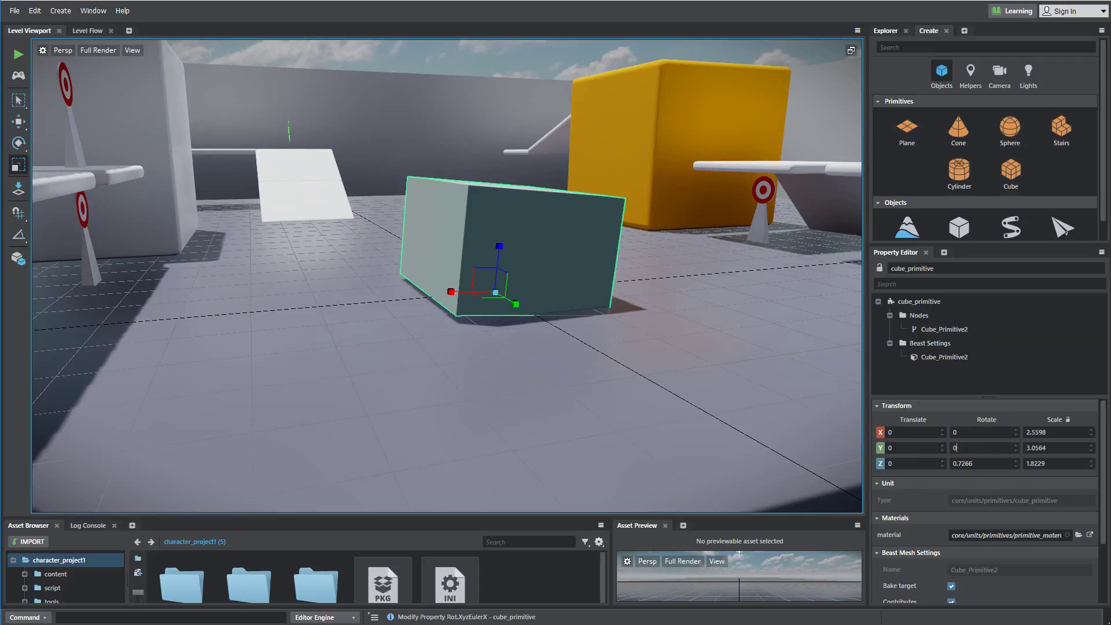
pyautogui.press('Tab')
pyautogui.write('0')
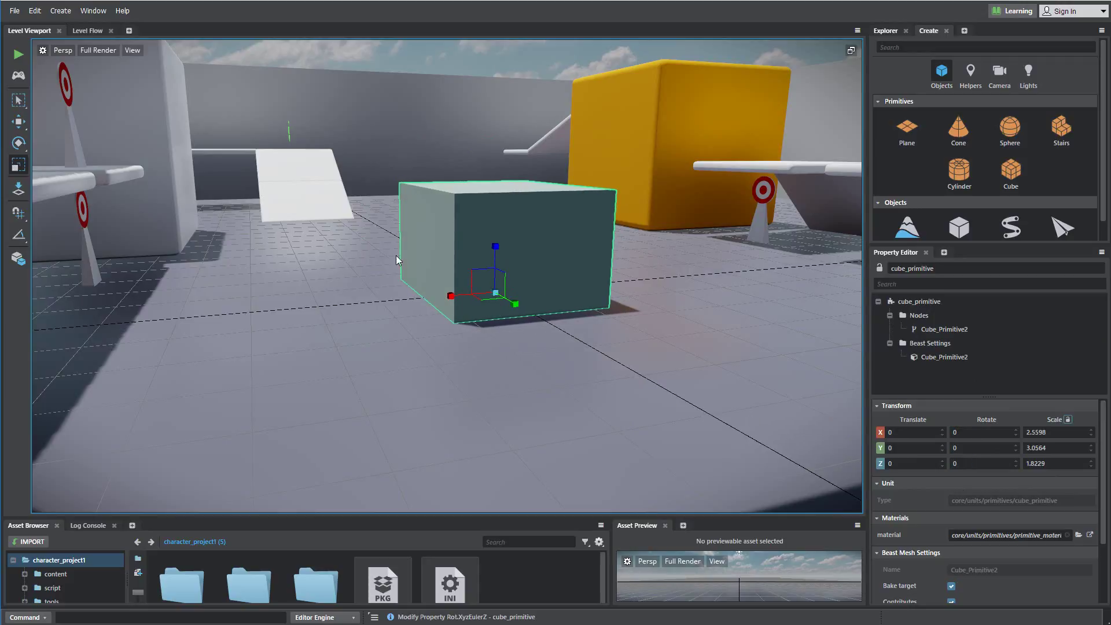
# Set the cube's scale to 1 in X, Y and Z.
pyautogui.click(1063, 434)
pyautogui.write('1')
pyautogui.press('Tab')
pyautogui.write('1')
pyautogui.press('Tab')
pyautogui.write('1')
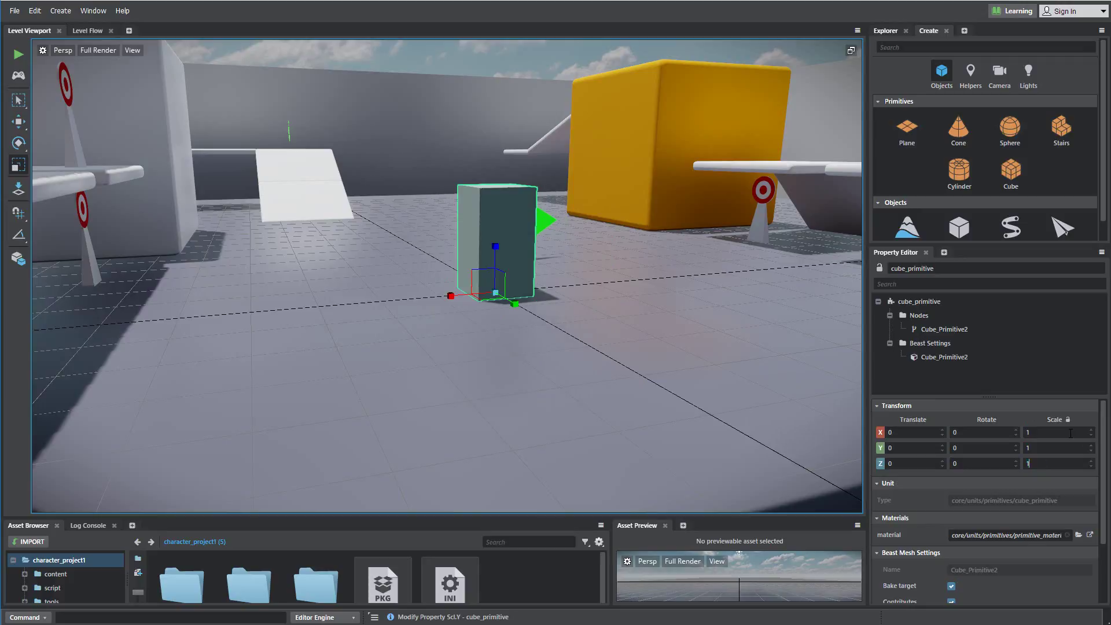
pyautogui.press('Tab')
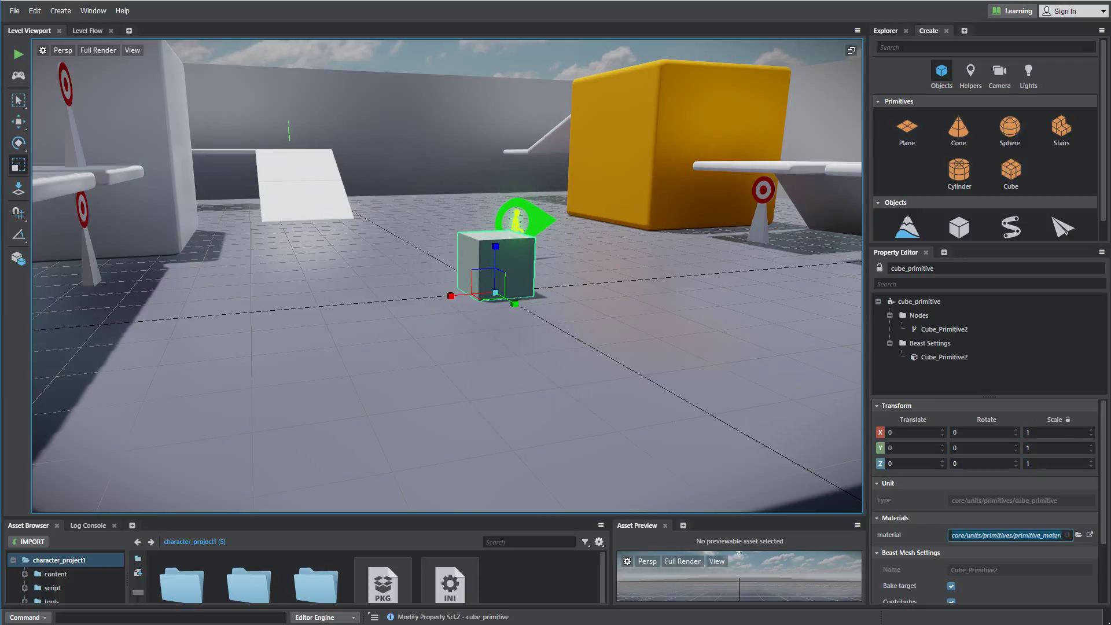